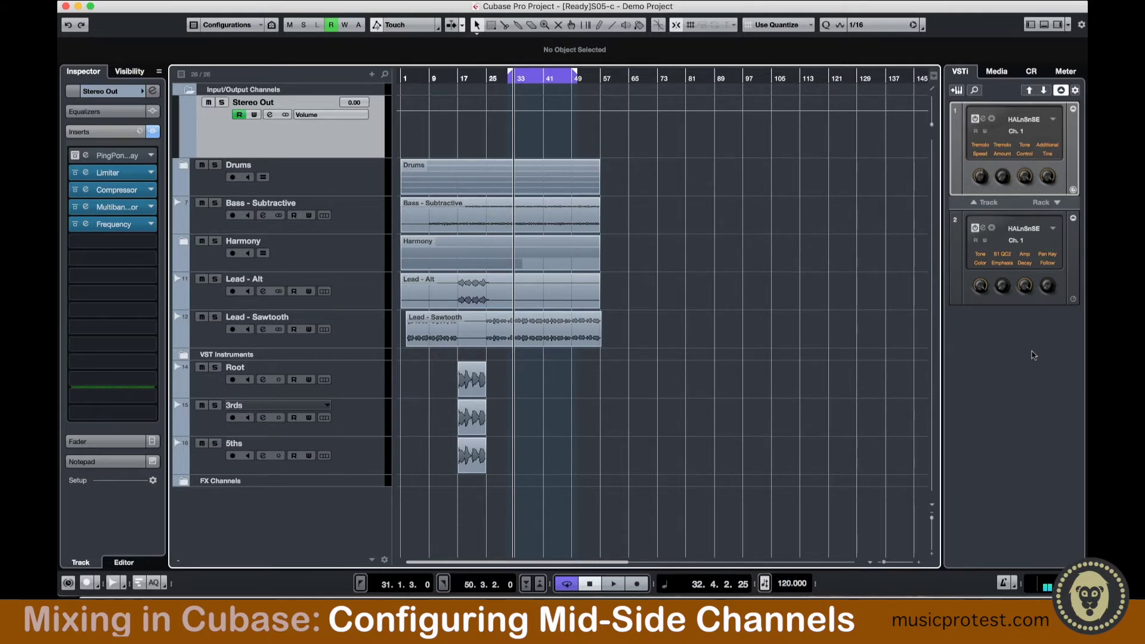
Switch to the browser to review the Voxengo MSED plugin page, and return to Cubase
{"action": "key", "text": "super+Tab"}
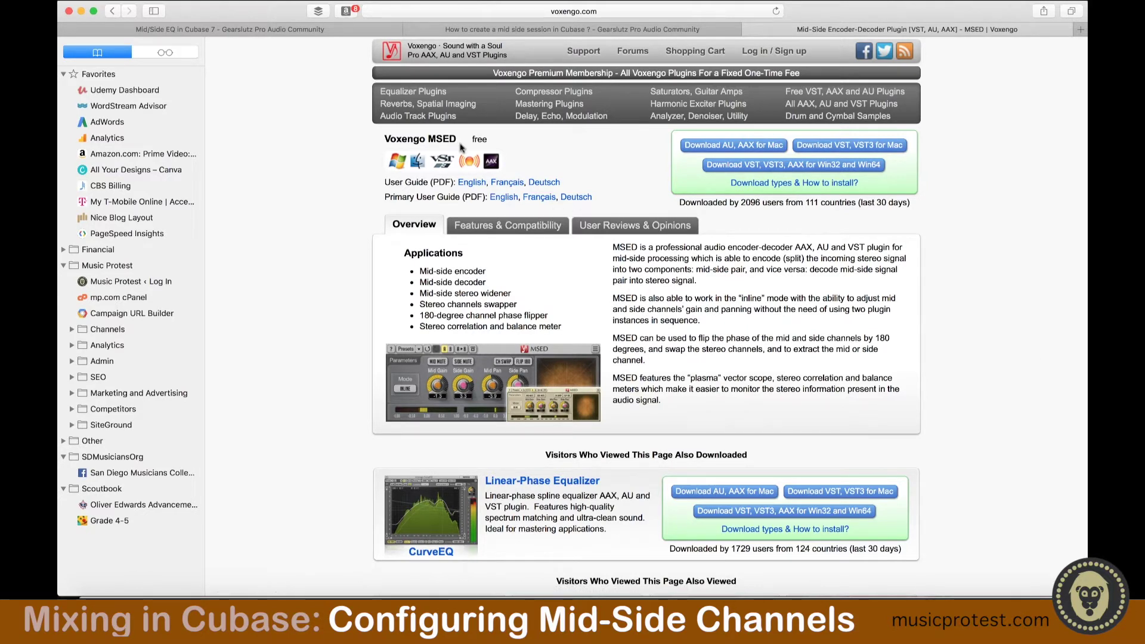
{"action": "key", "text": "super+Tab"}
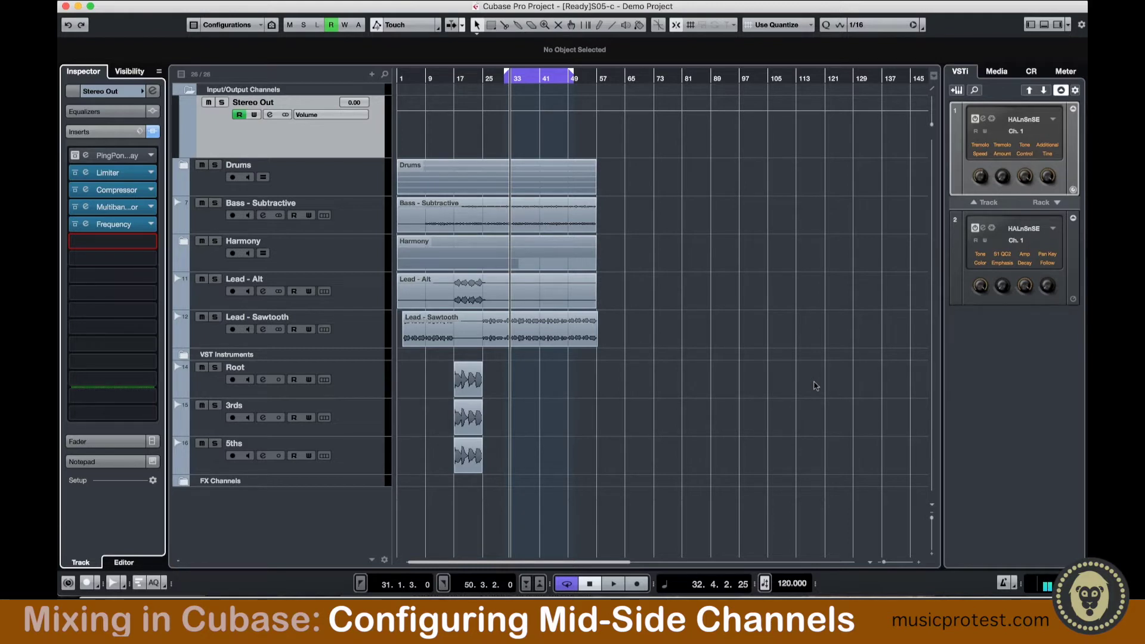
Add two stereo FX channel tracks with the MSED effect, routed to Stereo Out and created inside the FX Channels folder
{"action": "right_click", "coordinate": [234, 520]}
{"action": "left_click", "coordinate": [271, 593]}
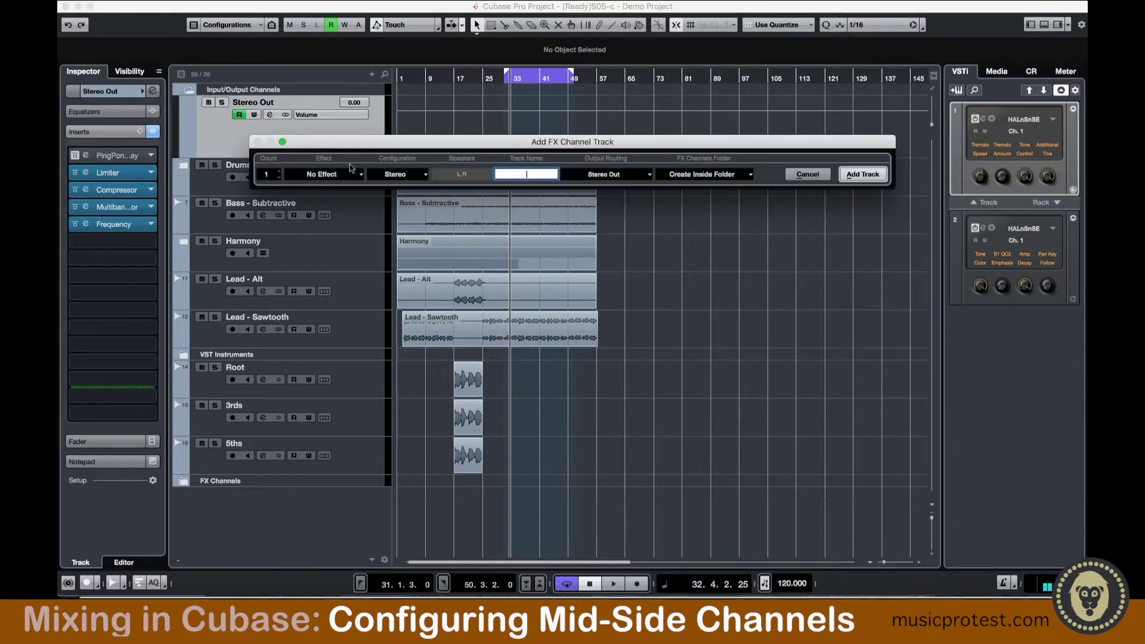
{"action": "left_click", "coordinate": [279, 177]}
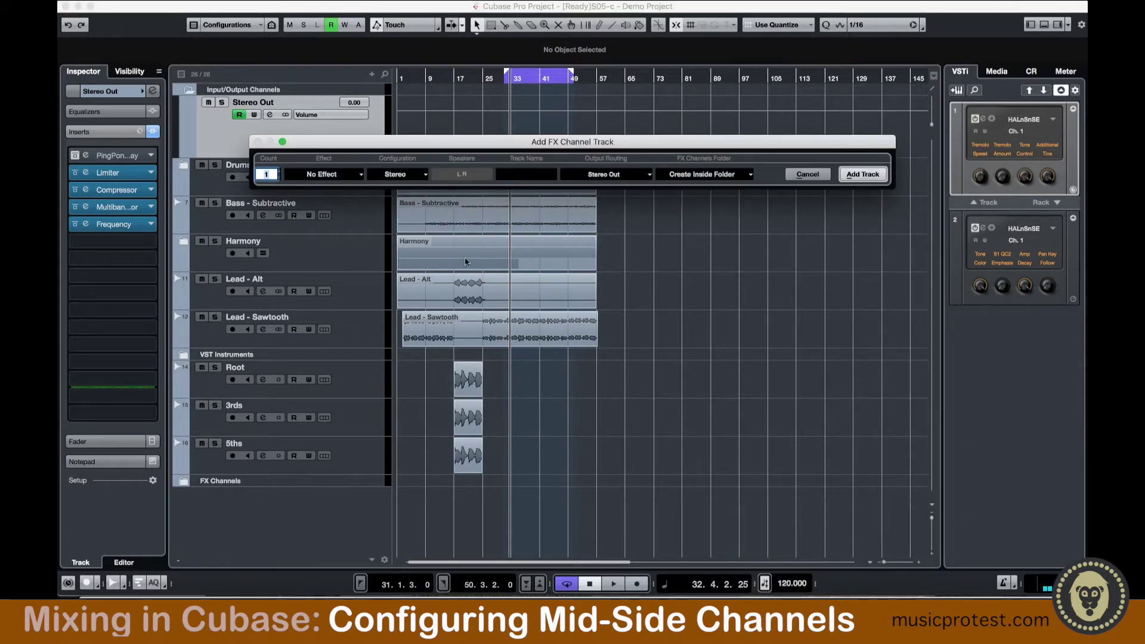
{"action": "left_click", "coordinate": [361, 174]}
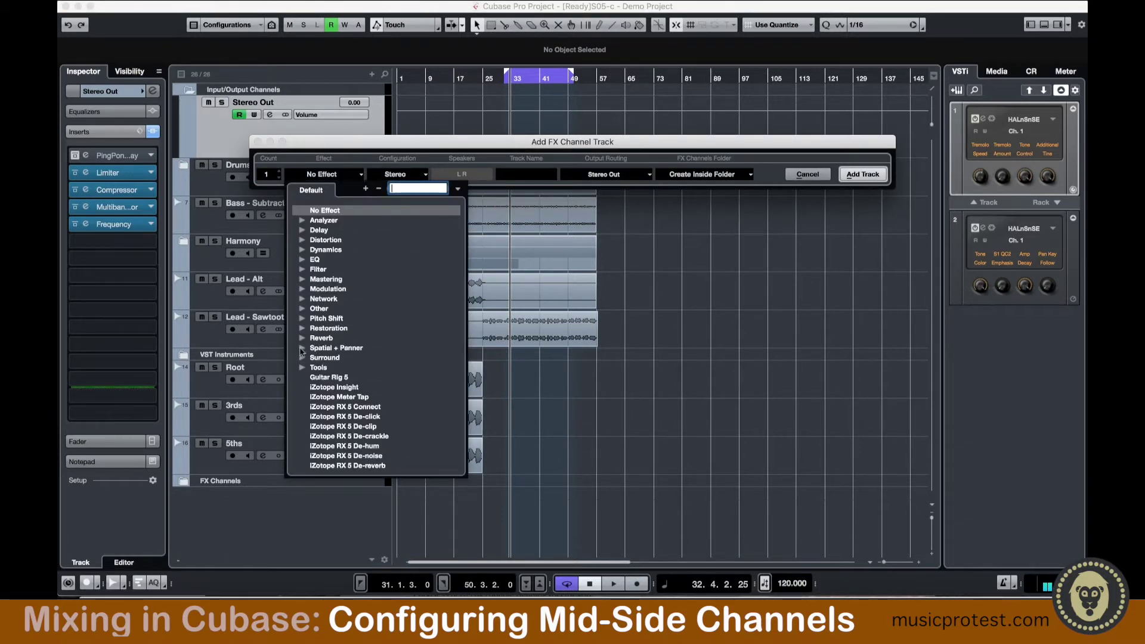
{"action": "left_click", "coordinate": [303, 349]}
{"action": "left_click", "coordinate": [333, 382]}
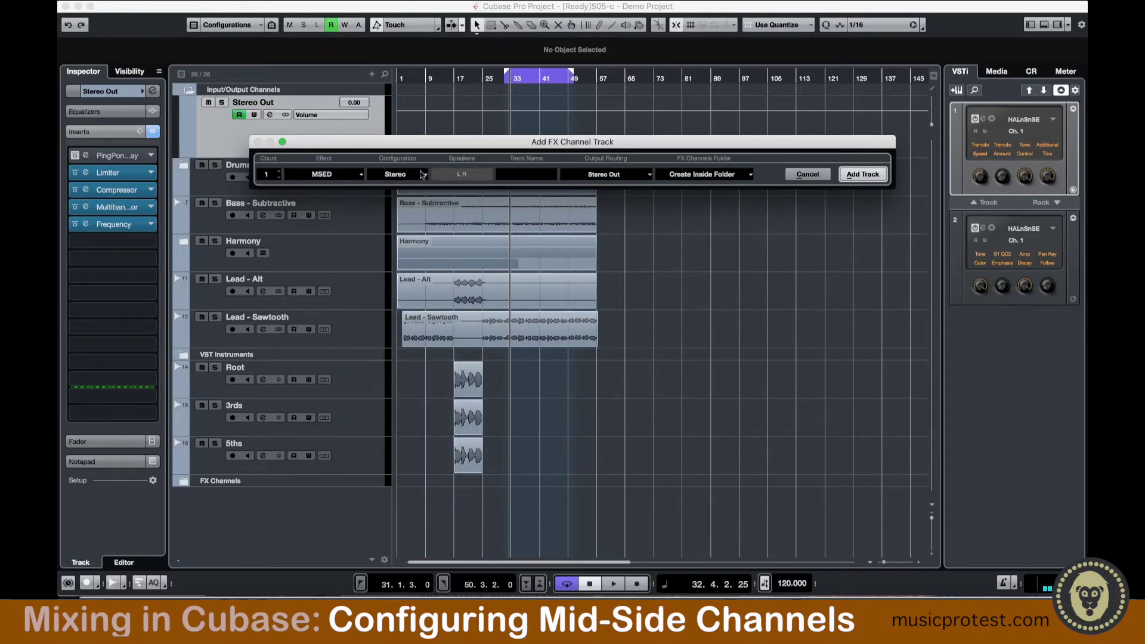
{"action": "left_click", "coordinate": [863, 175]}
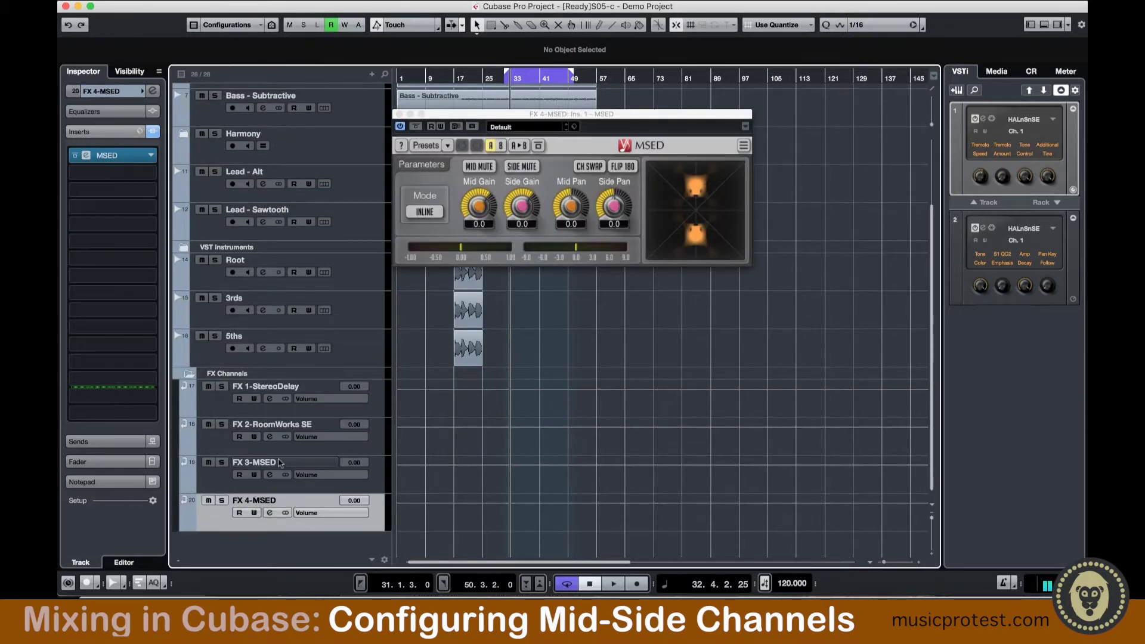
Rename the FX 3-MSED channel to Mid
{"action": "left_click", "coordinate": [271, 464]}
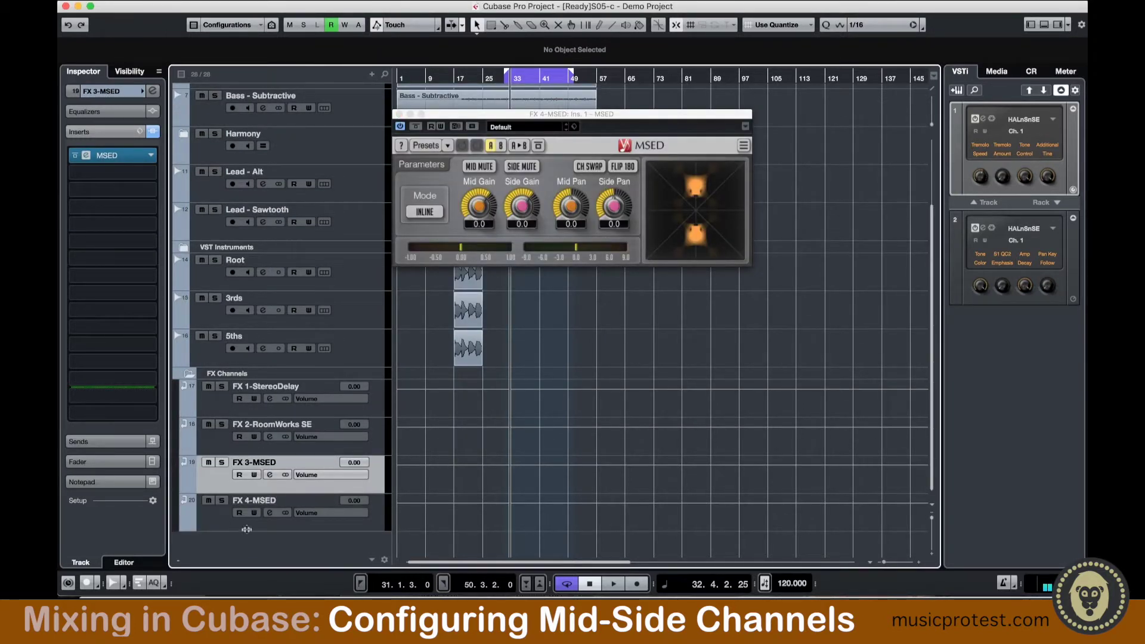
{"action": "double_click", "coordinate": [257, 464]}
{"action": "type", "text": "Mid"}
{"action": "key", "text": "Return"}
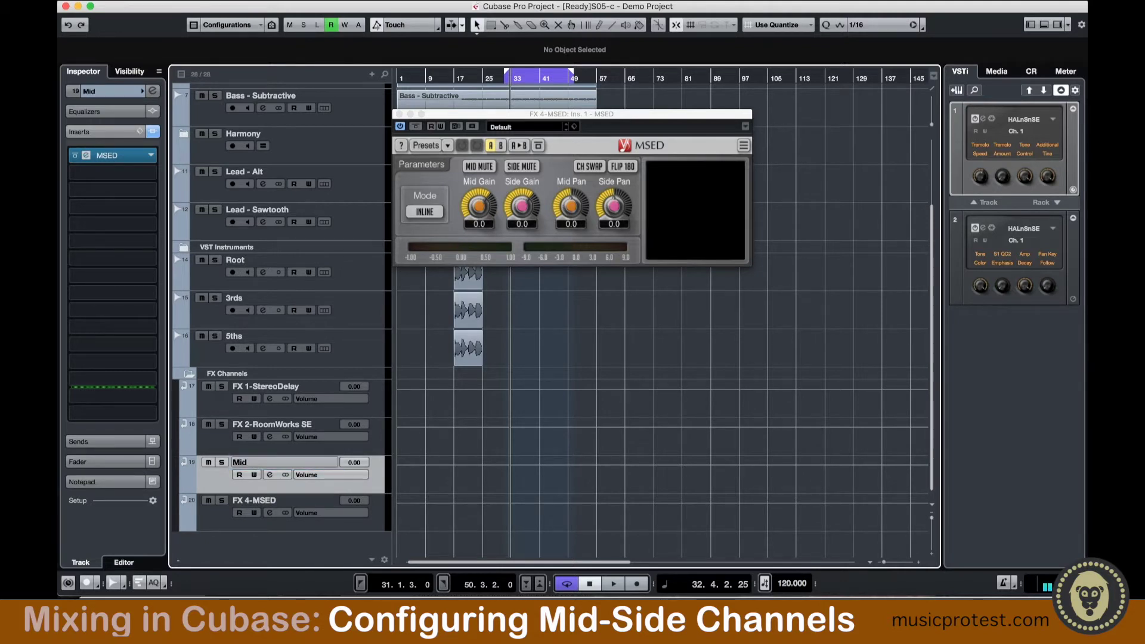
Rename the FX 4-MSED channel to Side and close the MSED plugin window
{"action": "left_click", "coordinate": [253, 500]}
{"action": "double_click", "coordinate": [253, 500]}
{"action": "type", "text": "Side"}
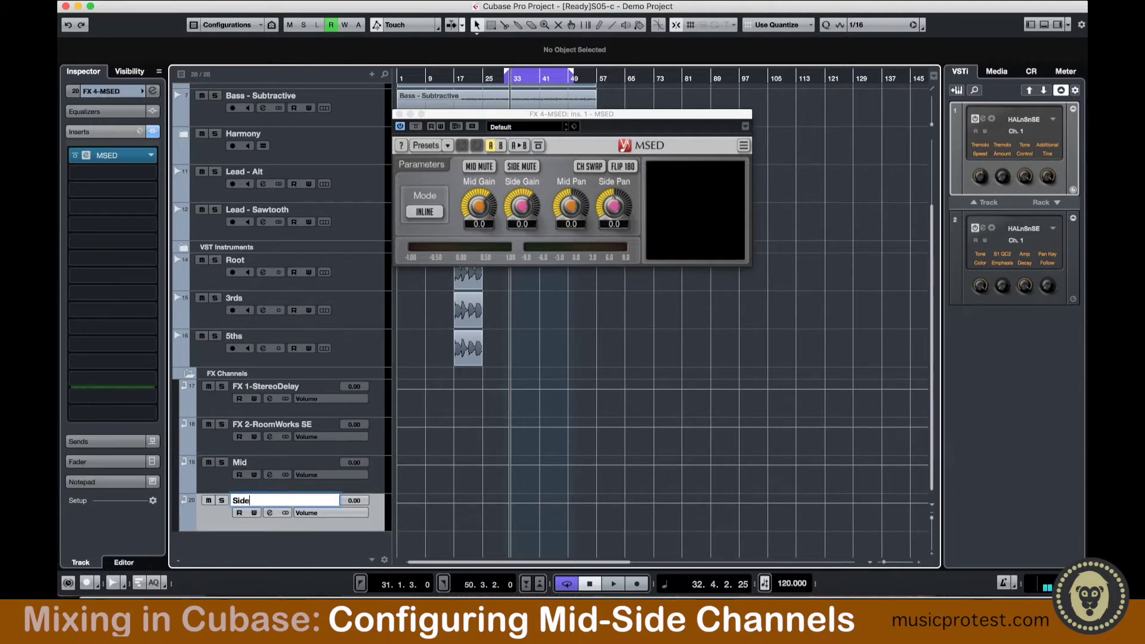
{"action": "key", "text": "Return"}
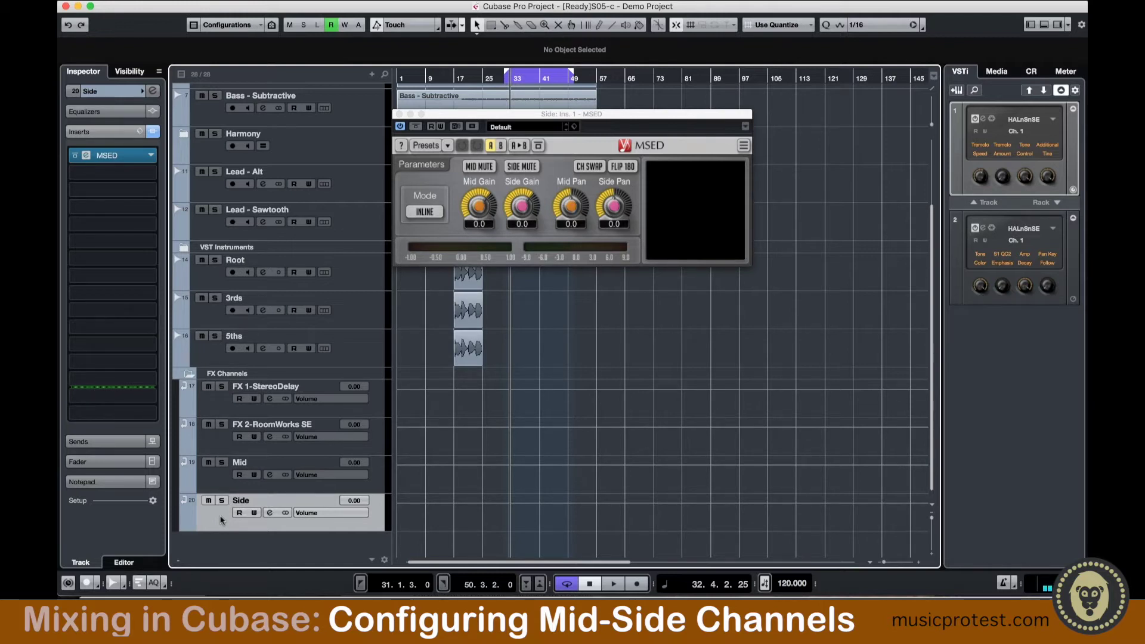
{"action": "left_click", "coordinate": [221, 520]}
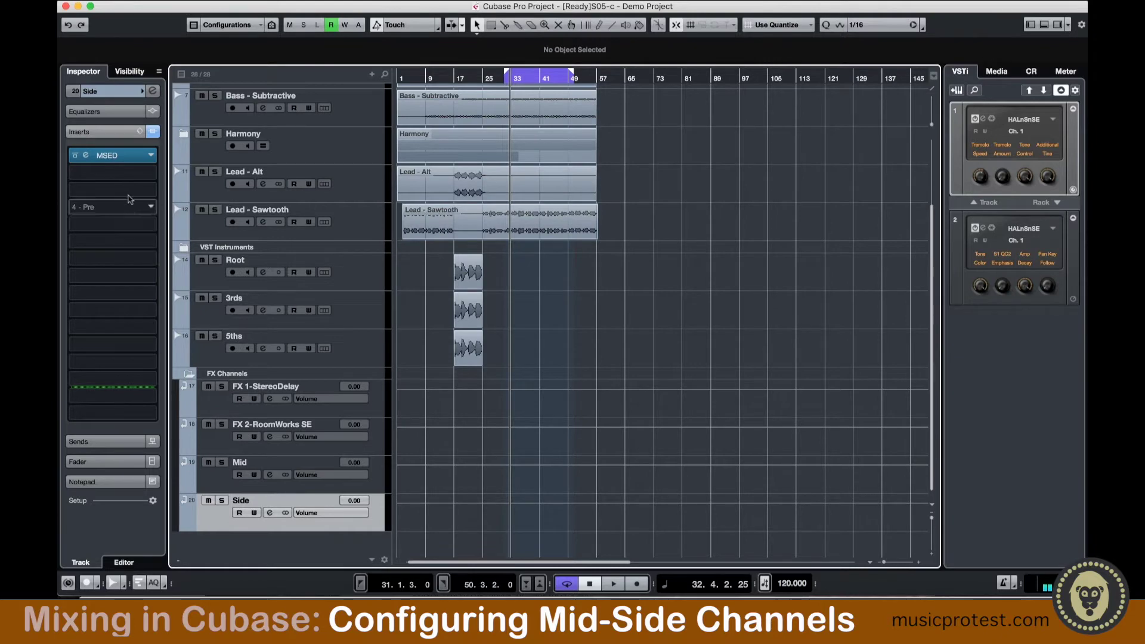
Expand the Drums folder and set the 808 - HH Closed track's output routing to No Bus
{"action": "scroll", "coordinate": [195, 97], "scroll_direction": "up", "scroll_amount": 3}
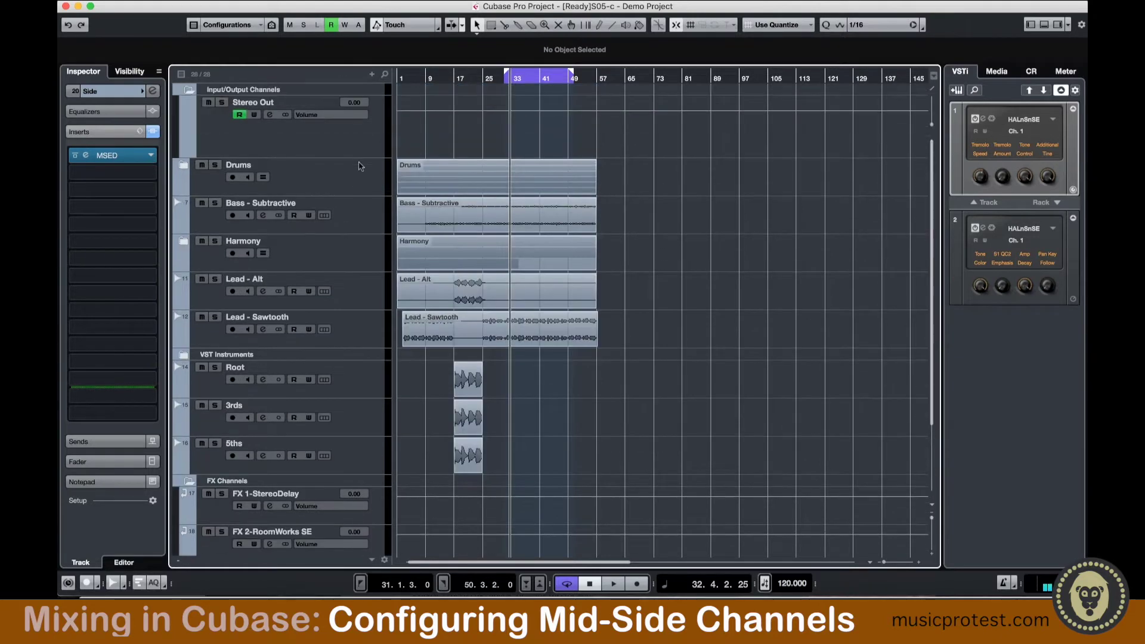
{"action": "left_click", "coordinate": [189, 90]}
{"action": "left_click", "coordinate": [183, 106]}
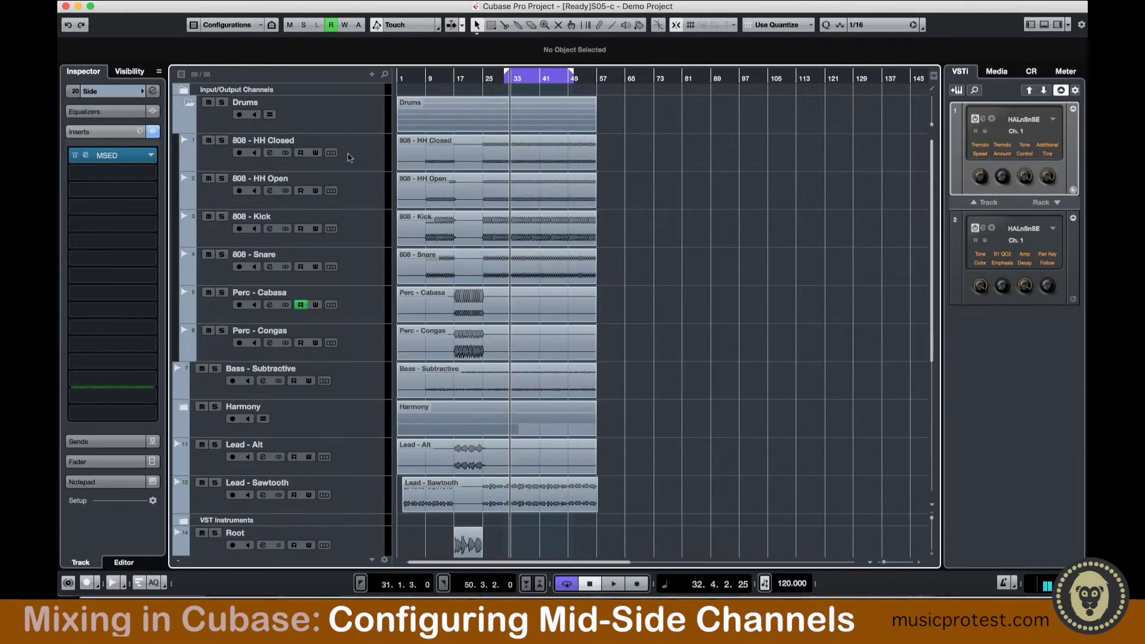
{"action": "left_click", "coordinate": [188, 157]}
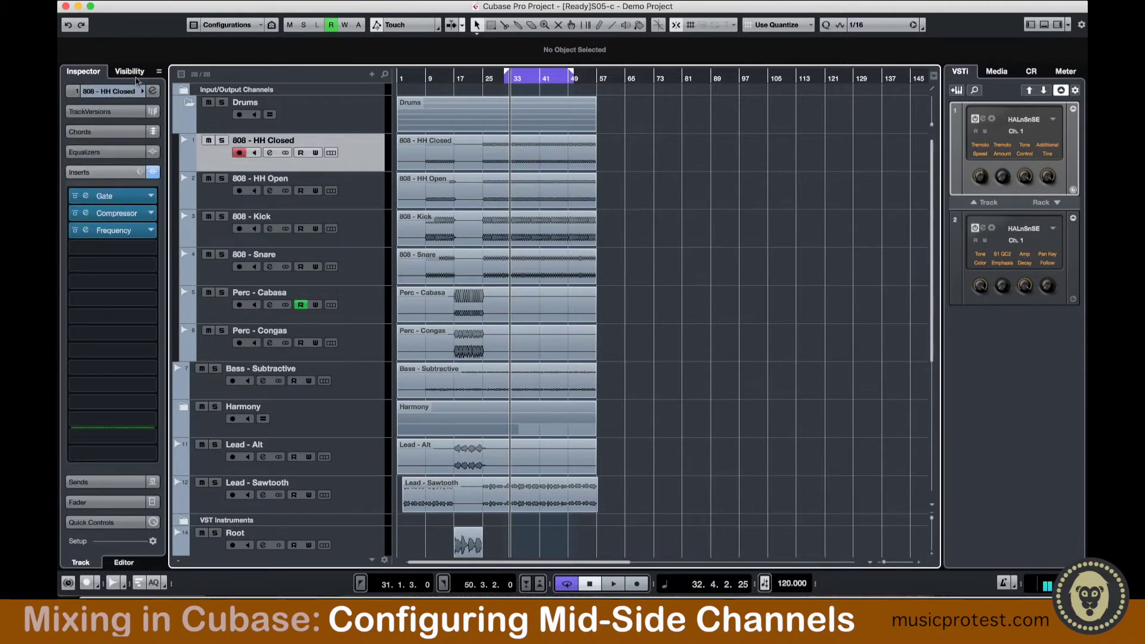
{"action": "left_click", "coordinate": [128, 90]}
{"action": "left_click", "coordinate": [106, 209]}
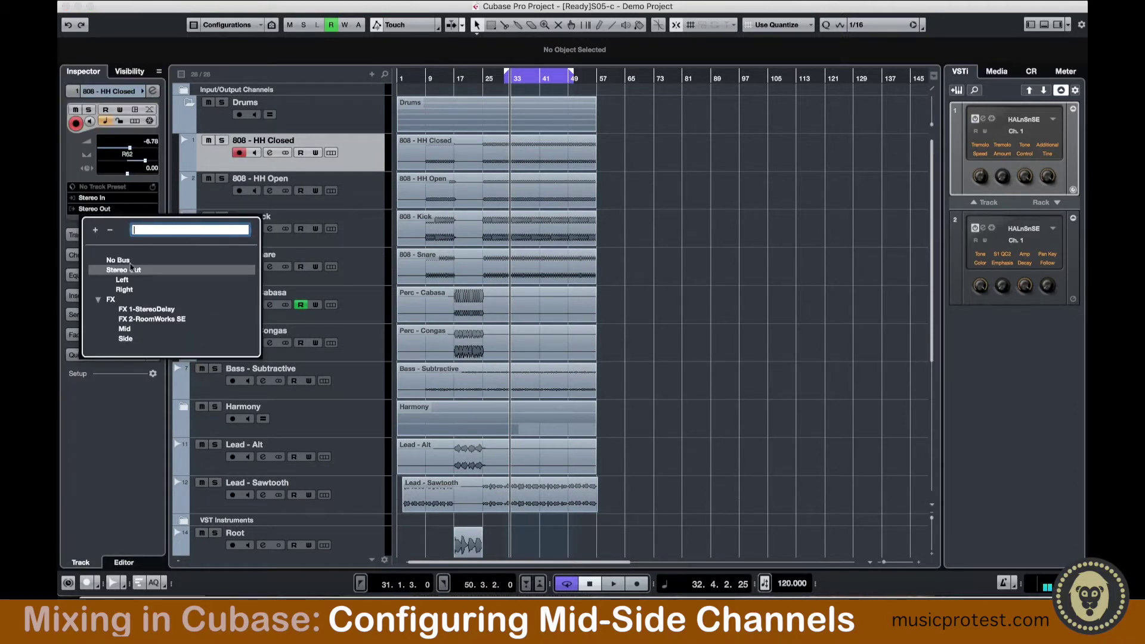
{"action": "left_click", "coordinate": [118, 261]}
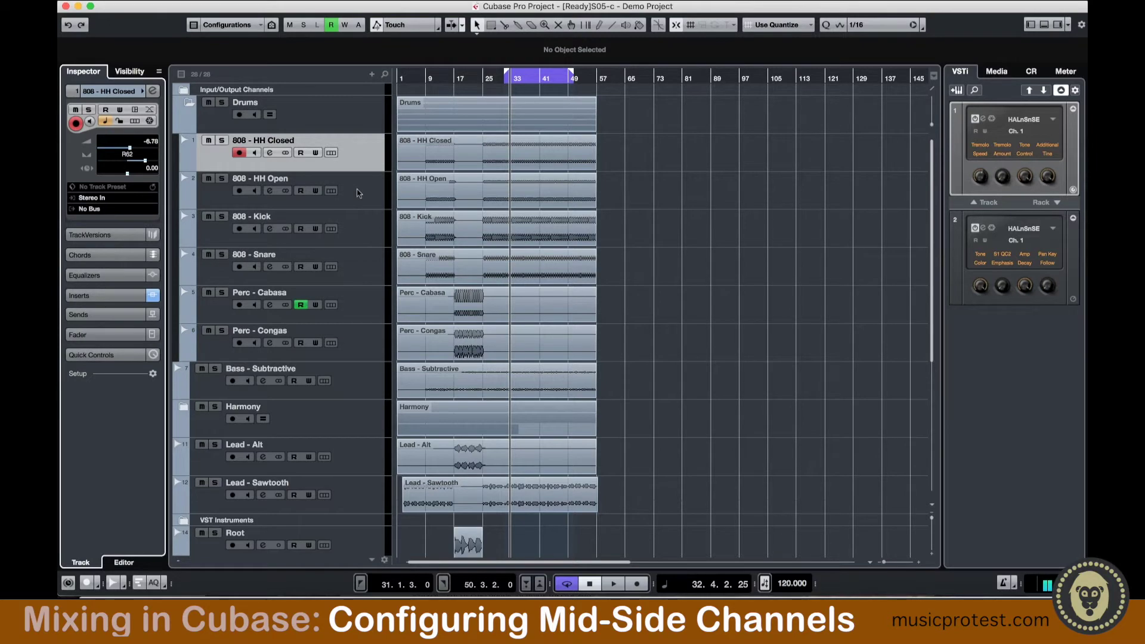
In the MixConsole, set the outputs of 808 - HH Open, 808 - Kick, 808 - Snare, Perc - Cabasa and Perc - Congas to No Bus
{"action": "key", "text": "F3"}
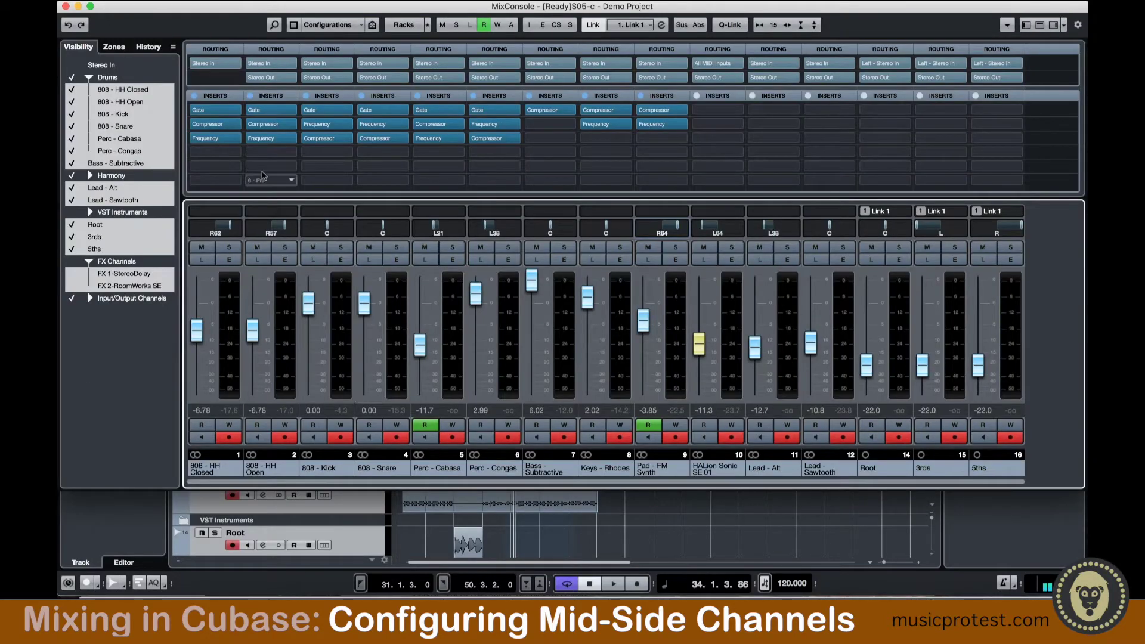
{"action": "left_click", "coordinate": [271, 179]}
{"action": "left_click", "coordinate": [267, 352]}
{"action": "left_click", "coordinate": [289, 79]}
{"action": "key", "text": "Escape"}
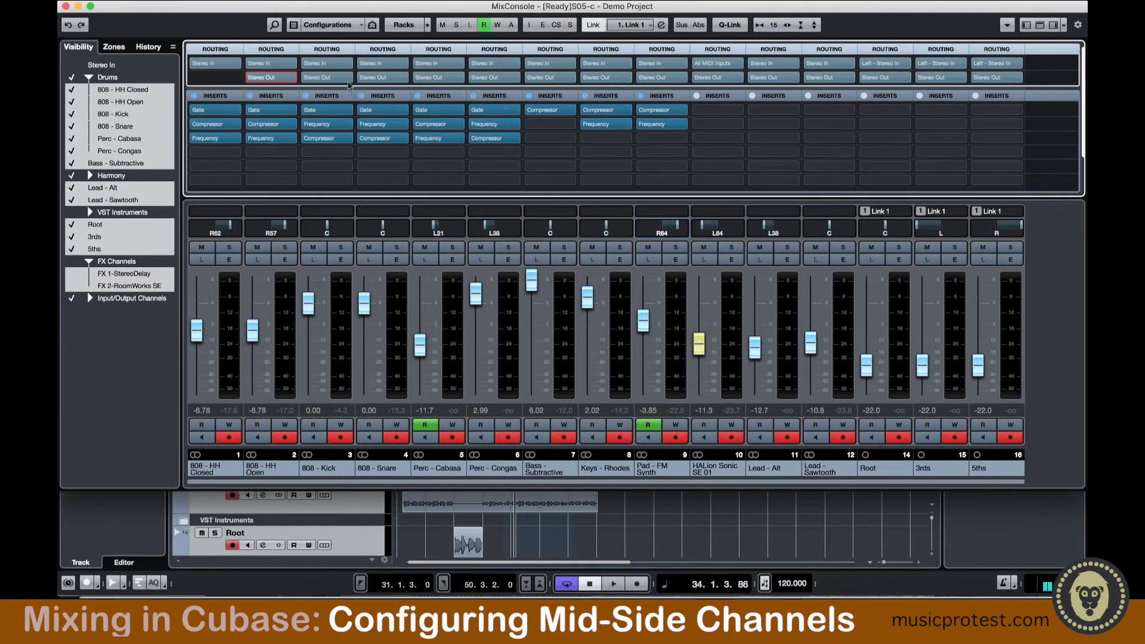
{"action": "left_click", "coordinate": [334, 78]}
{"action": "key", "text": "Escape"}
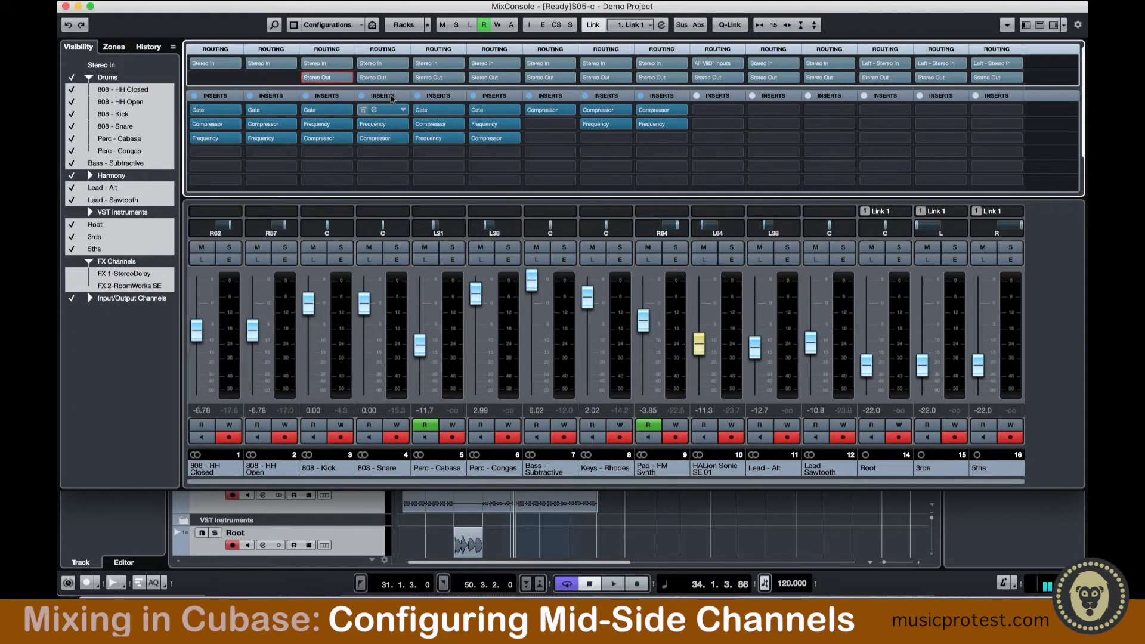
{"action": "left_click", "coordinate": [403, 79]}
{"action": "key", "text": "Escape"}
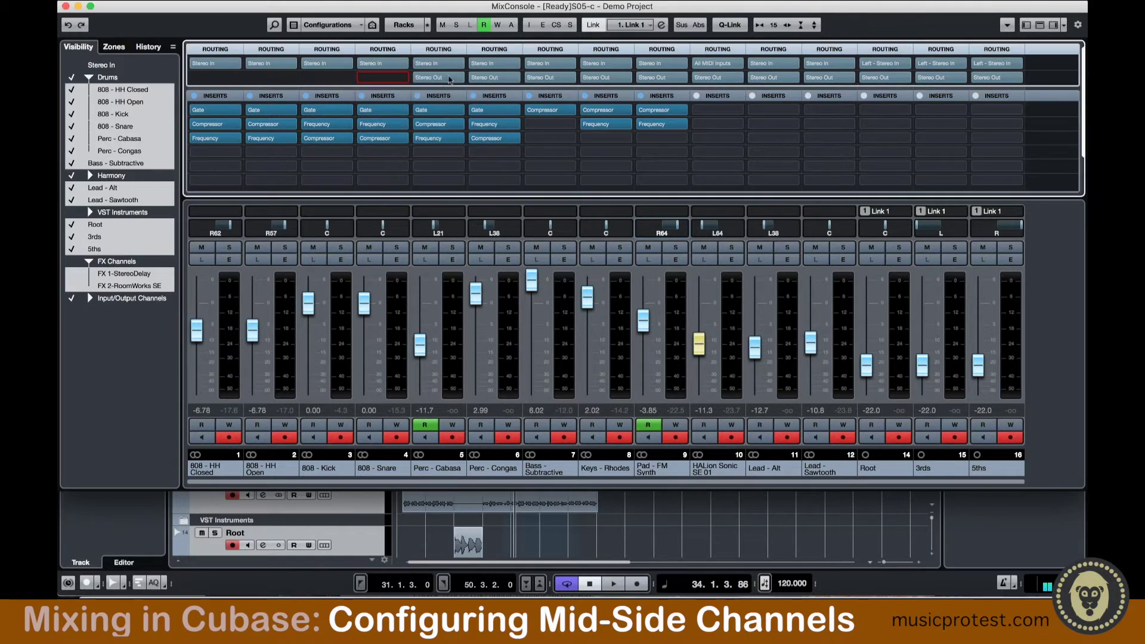
{"action": "left_click", "coordinate": [459, 78]}
{"action": "key", "text": "Escape"}
{"action": "left_click", "coordinate": [516, 79]}
{"action": "key", "text": "Escape"}
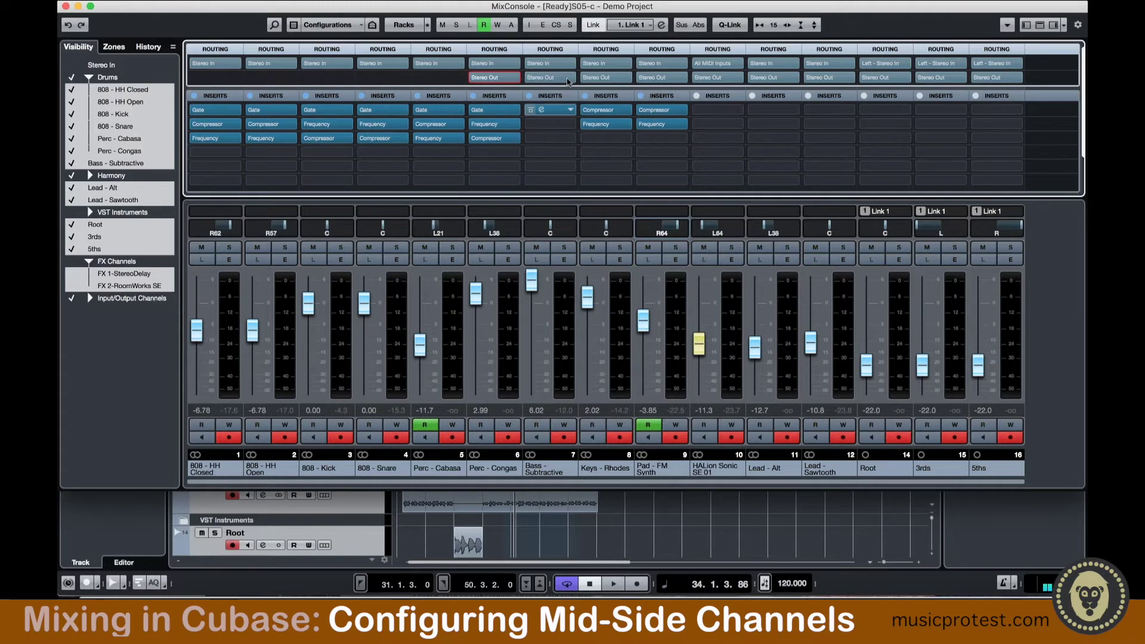
Set the output routing of the Bass - Subtractive, Keys - Rhodes and Pad - FM Synth channels to No Bus
{"action": "left_click", "coordinate": [570, 79]}
{"action": "key", "text": "Escape"}
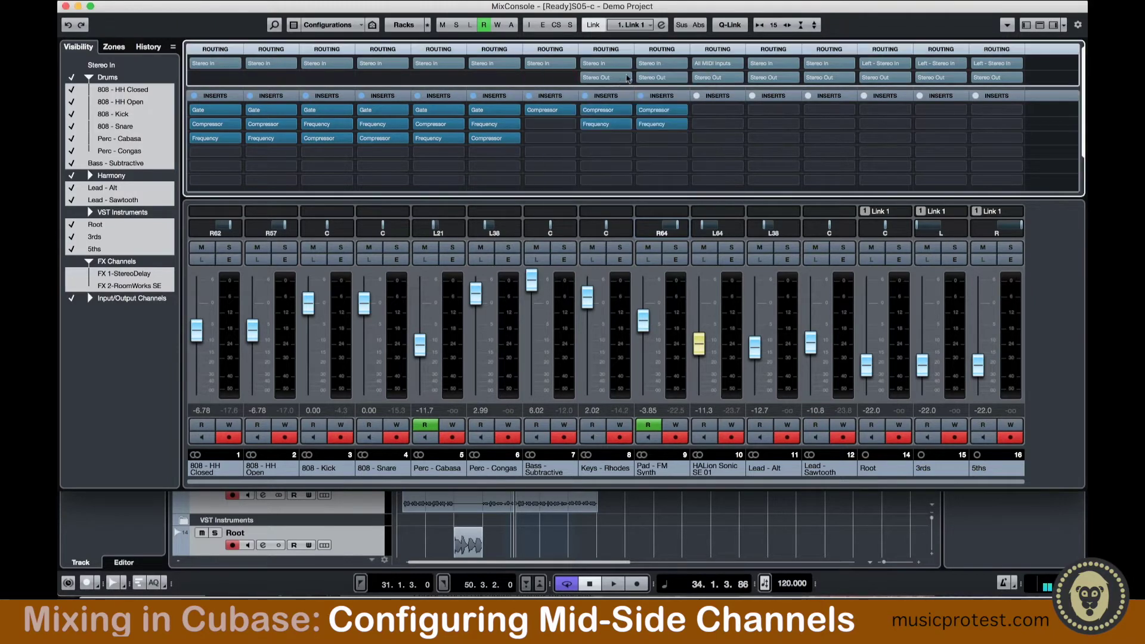
{"action": "left_click", "coordinate": [627, 78]}
{"action": "key", "text": "Escape"}
{"action": "left_click", "coordinate": [681, 78]}
{"action": "key", "text": "Escape"}
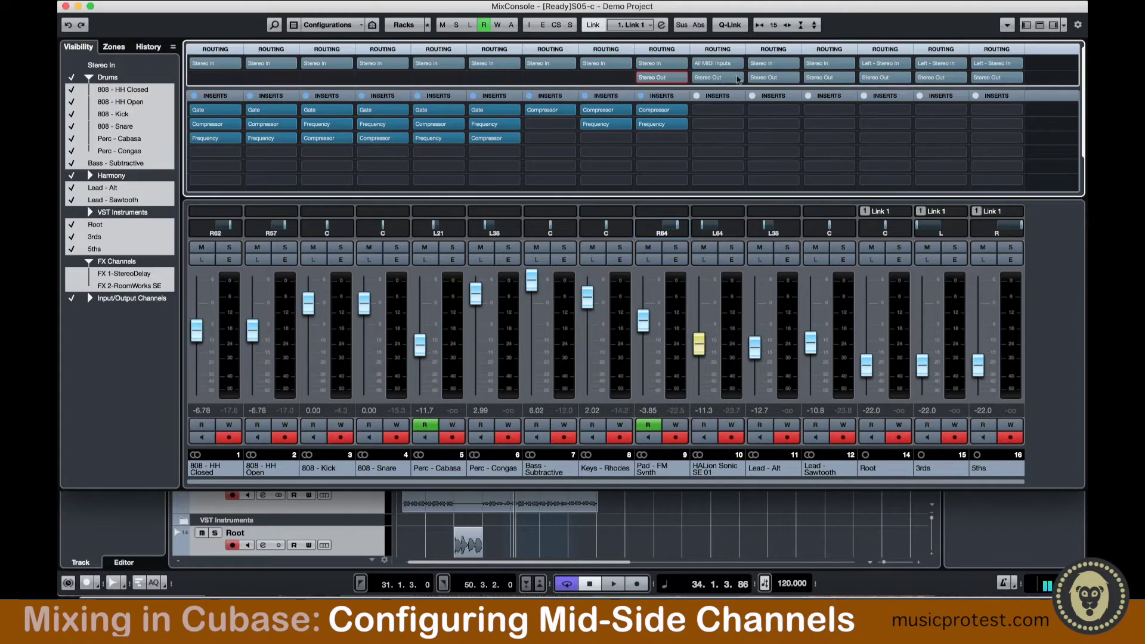
Set the output routing of the HALion Sonic SE 01, Lead - Alt and Lead - Sawtooth channels to No Bus
{"action": "left_click", "coordinate": [739, 79]}
{"action": "left_click", "coordinate": [736, 119]}
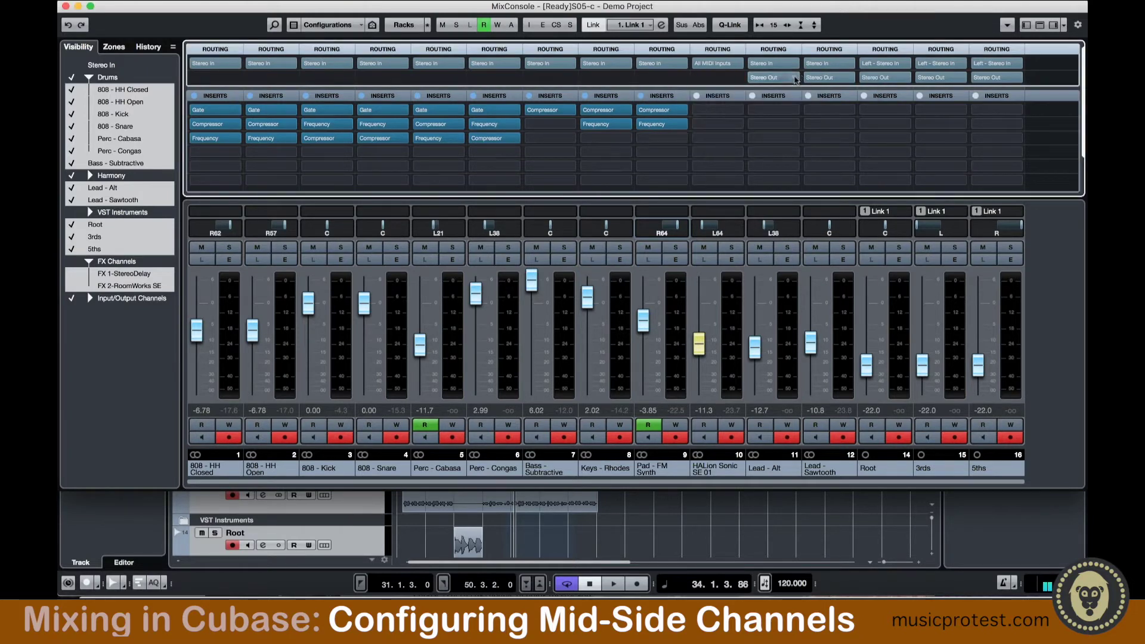
{"action": "left_click", "coordinate": [776, 78]}
{"action": "left_click", "coordinate": [791, 118]}
{"action": "left_click", "coordinate": [831, 78]}
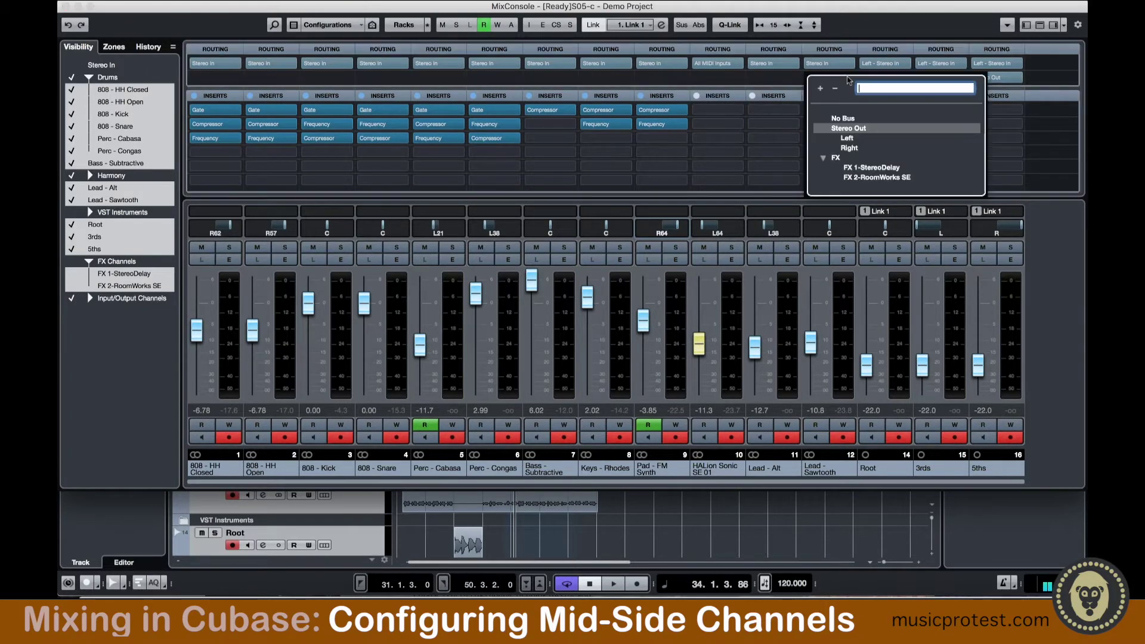
{"action": "left_click", "coordinate": [845, 118]}
Set the output routing of the Root, 3rds and 5ths channels to No Bus
{"action": "left_click", "coordinate": [887, 78]}
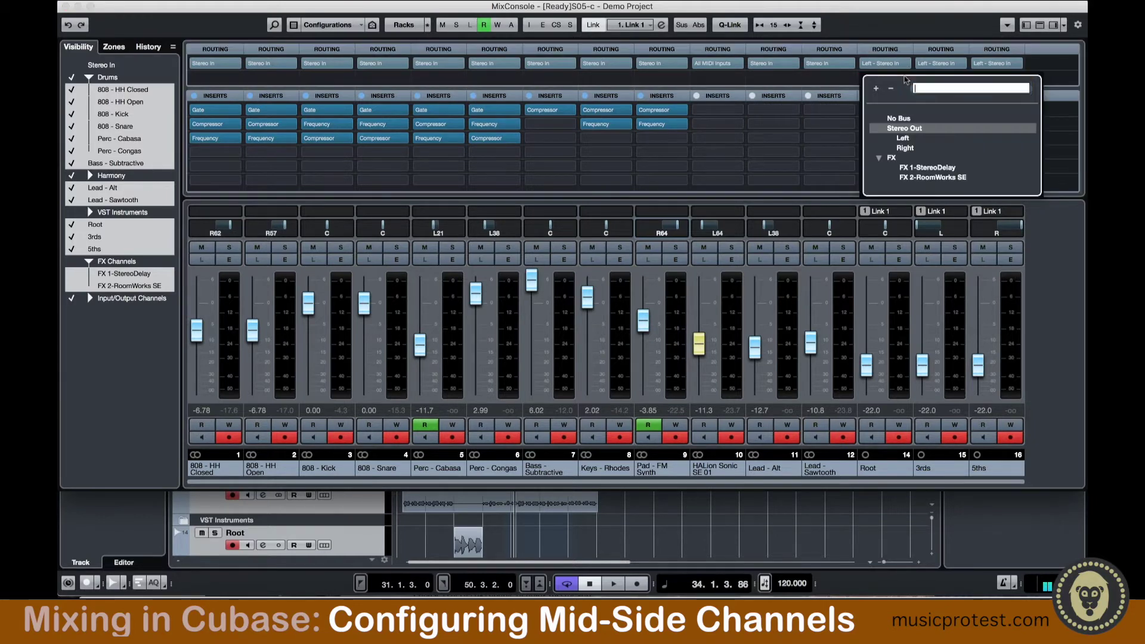
{"action": "left_click", "coordinate": [905, 119]}
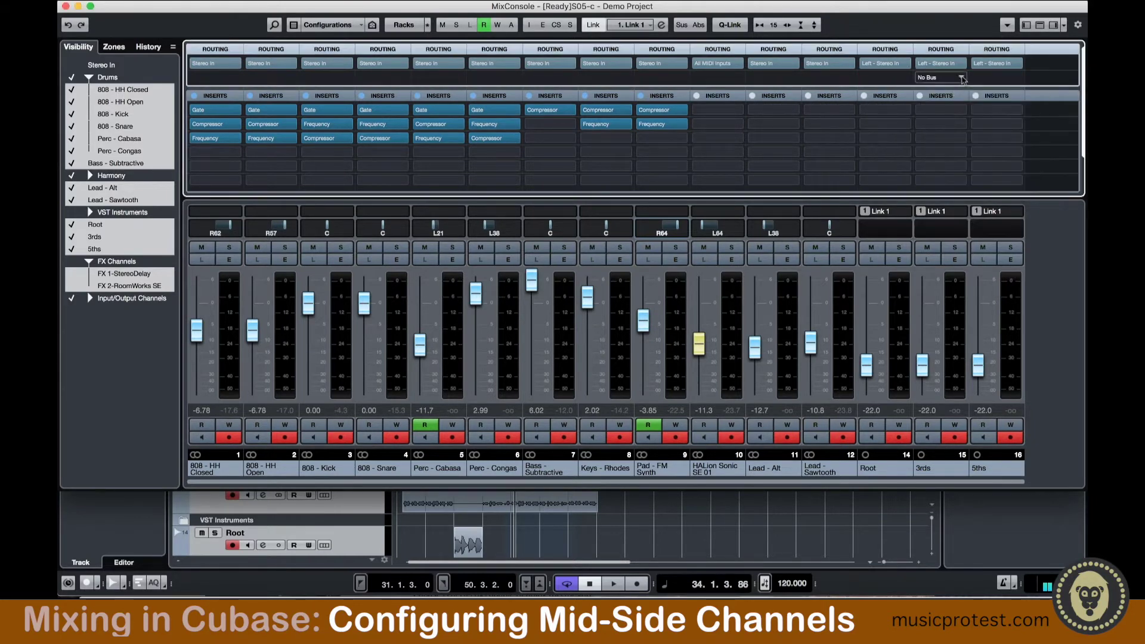
{"action": "left_click", "coordinate": [876, 82]}
{"action": "left_click", "coordinate": [877, 83]}
Play the project to check the mixer's channel meters, inspect 808 - HH Closed's output options, and close the MixConsole
{"action": "scroll", "coordinate": [891, 395], "scroll_direction": "right", "scroll_amount": 2}
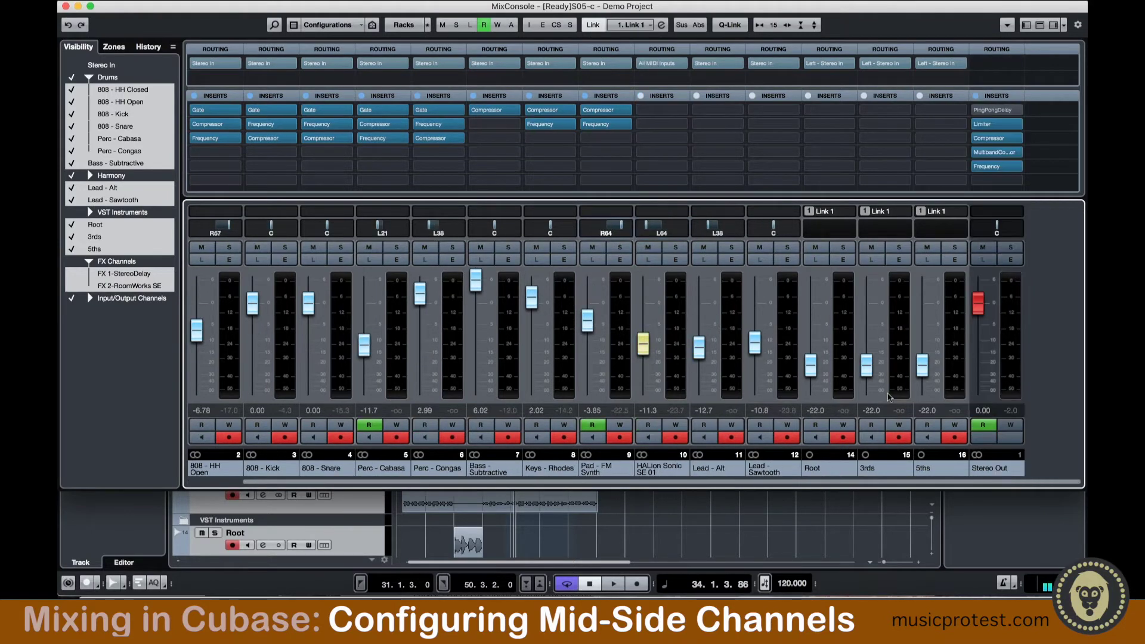
{"action": "scroll", "coordinate": [889, 396], "scroll_direction": "left", "scroll_amount": 2}
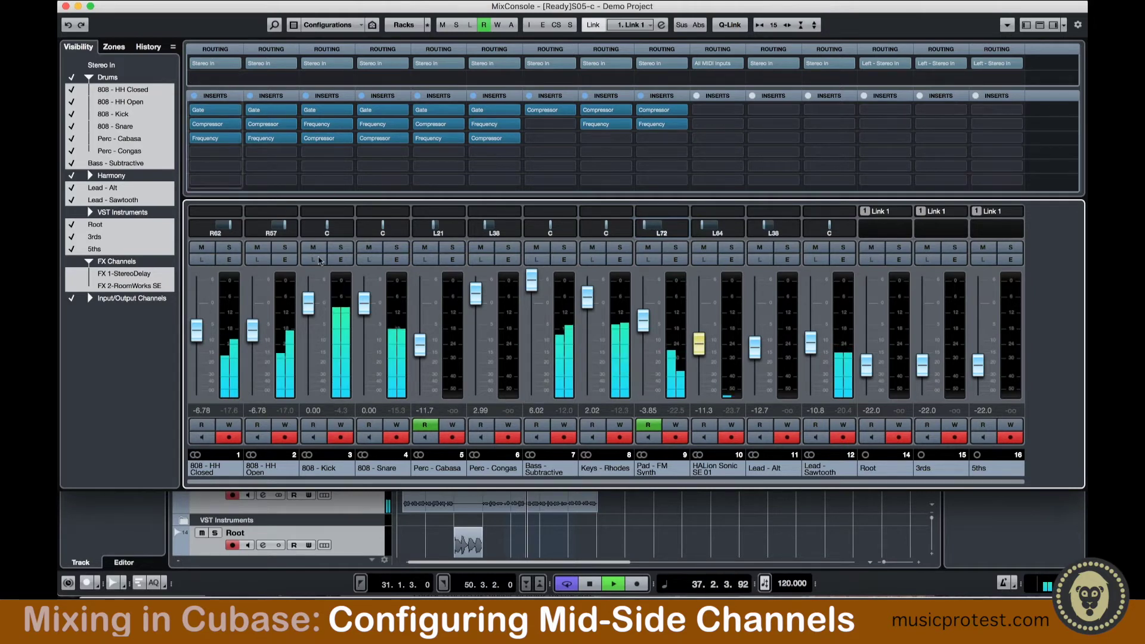
{"action": "left_click", "coordinate": [239, 80]}
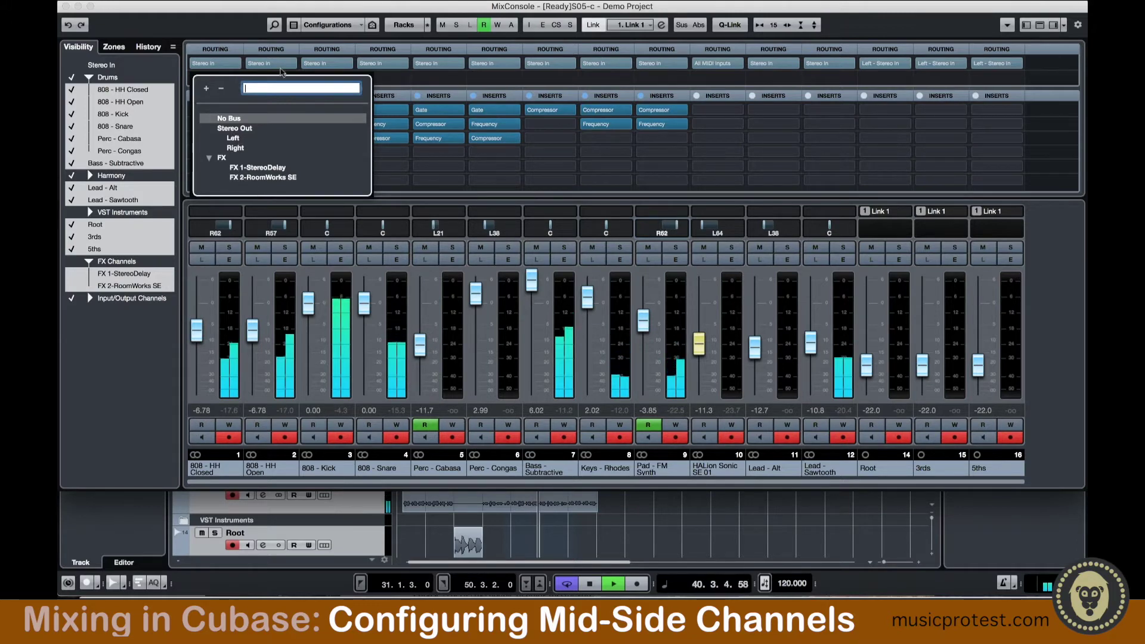
{"action": "left_click", "coordinate": [230, 76]}
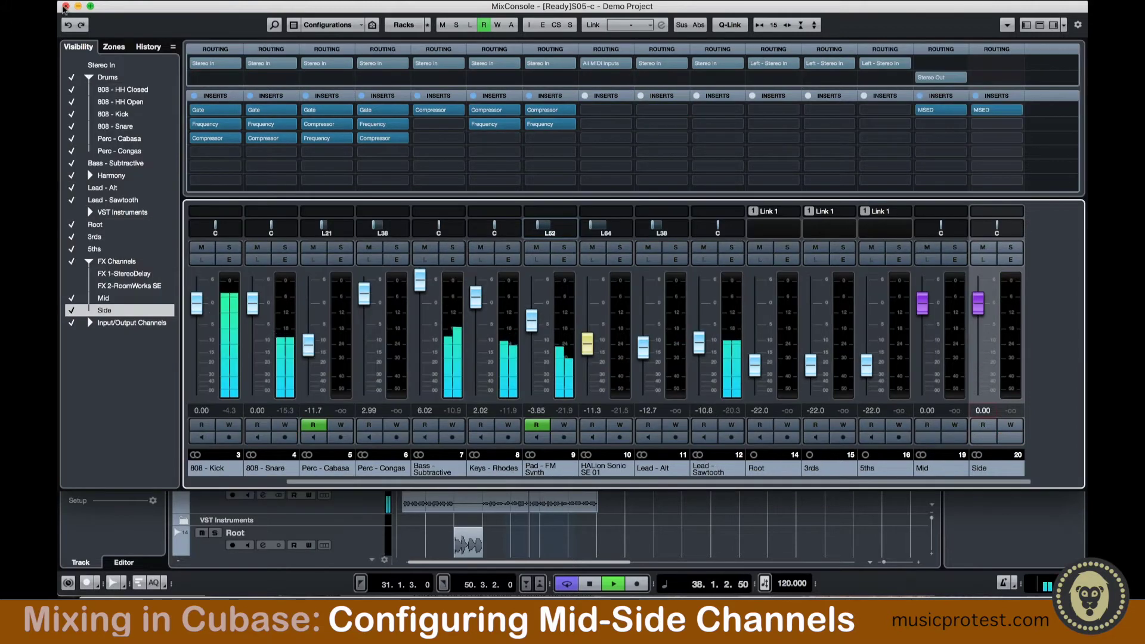
{"action": "left_click", "coordinate": [65, 6]}
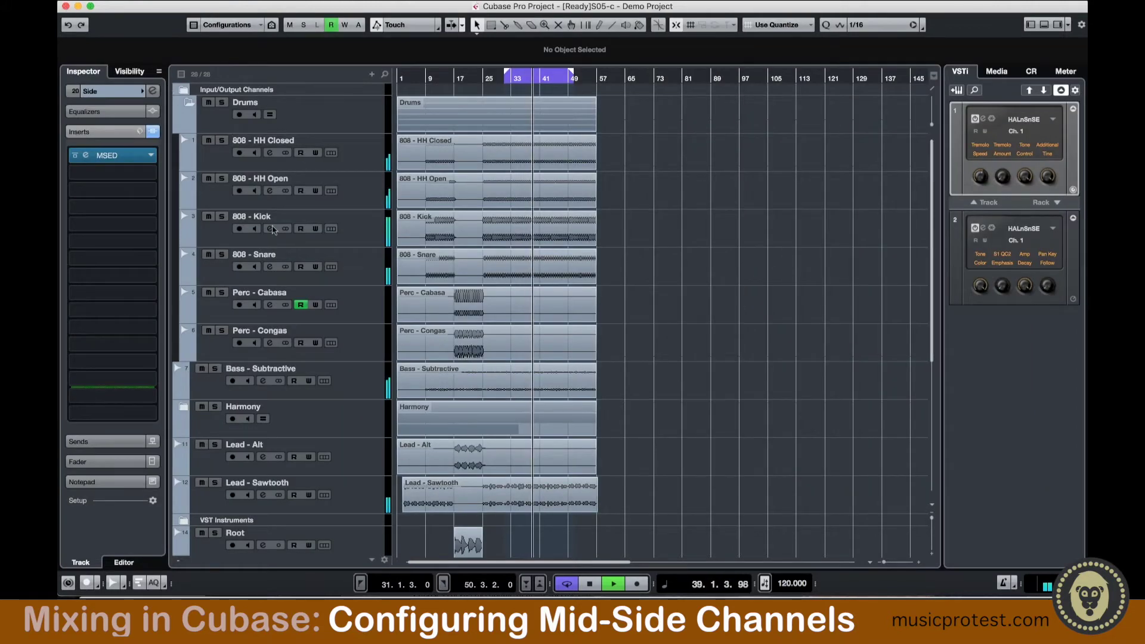
Add active Mid and Side sends to the 808 - HH Closed track
{"action": "left_click", "coordinate": [369, 153]}
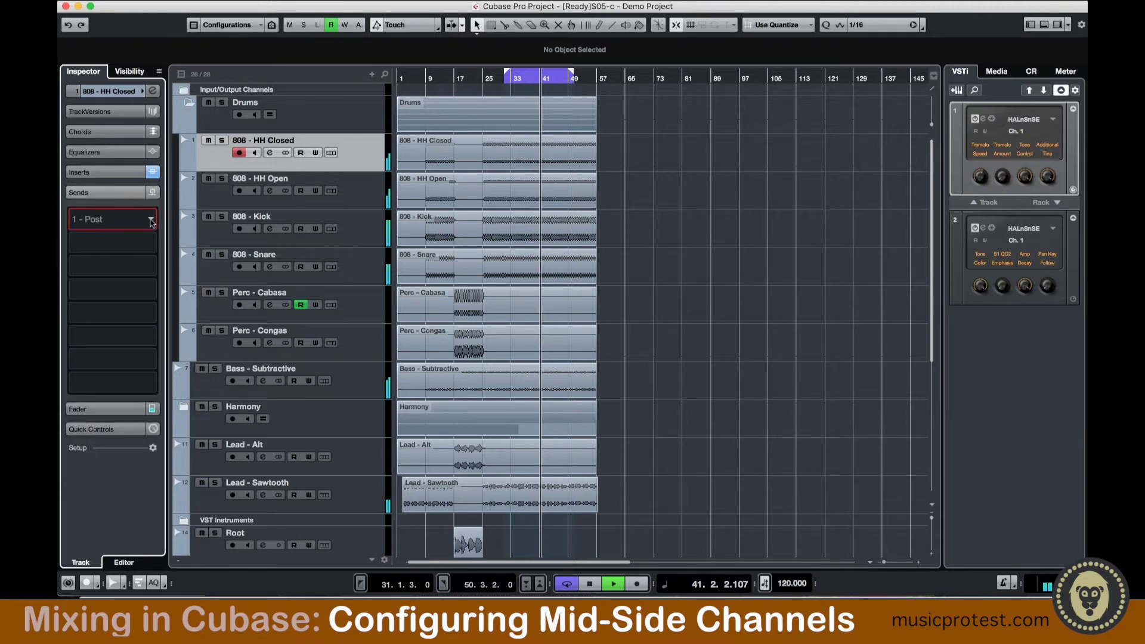
{"action": "left_click", "coordinate": [151, 222]}
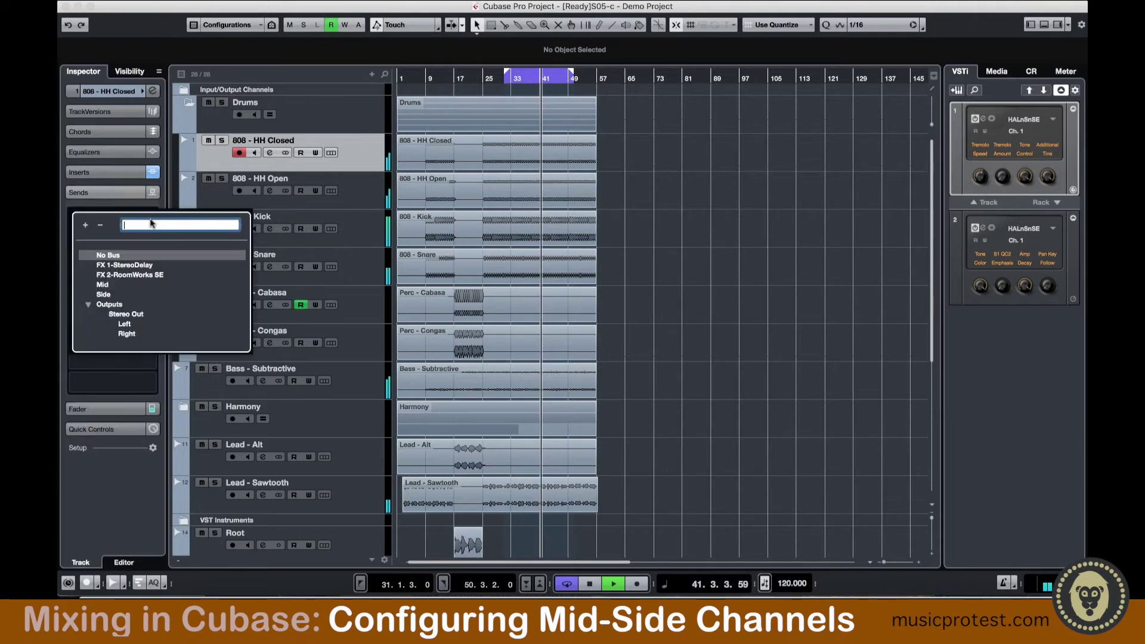
{"action": "left_click", "coordinate": [110, 287]}
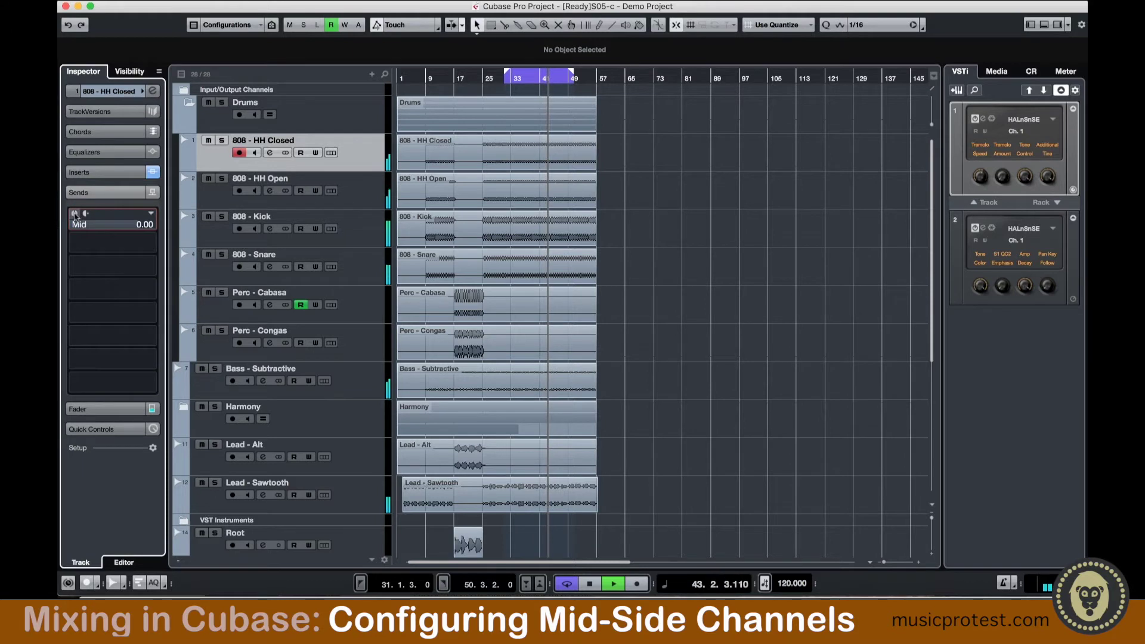
{"action": "left_click", "coordinate": [75, 214]}
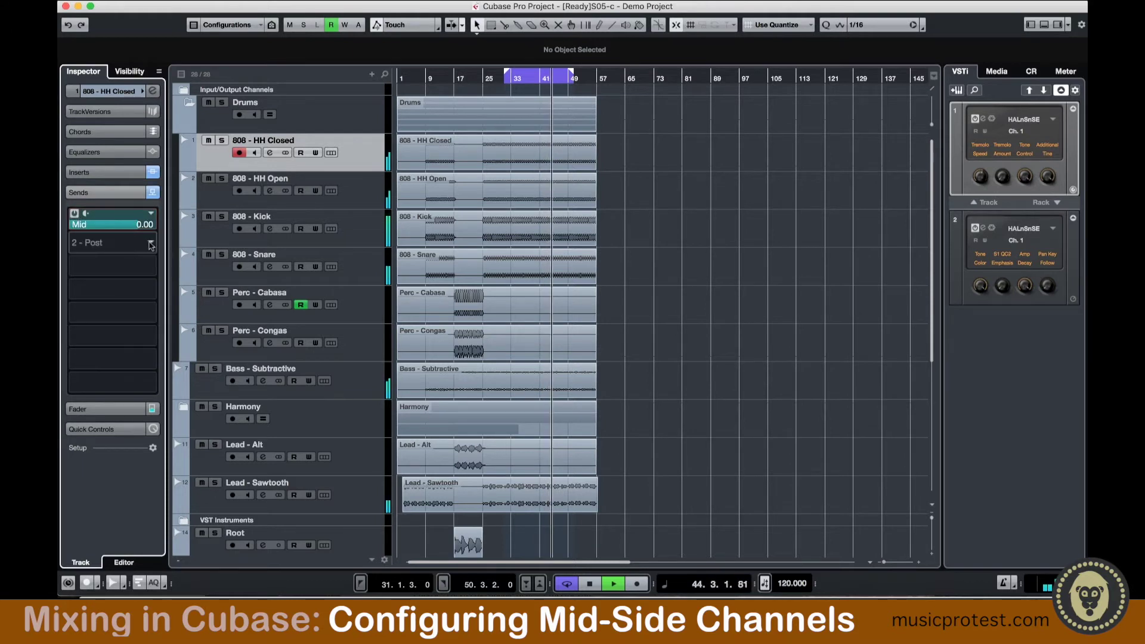
{"action": "left_click", "coordinate": [151, 244]}
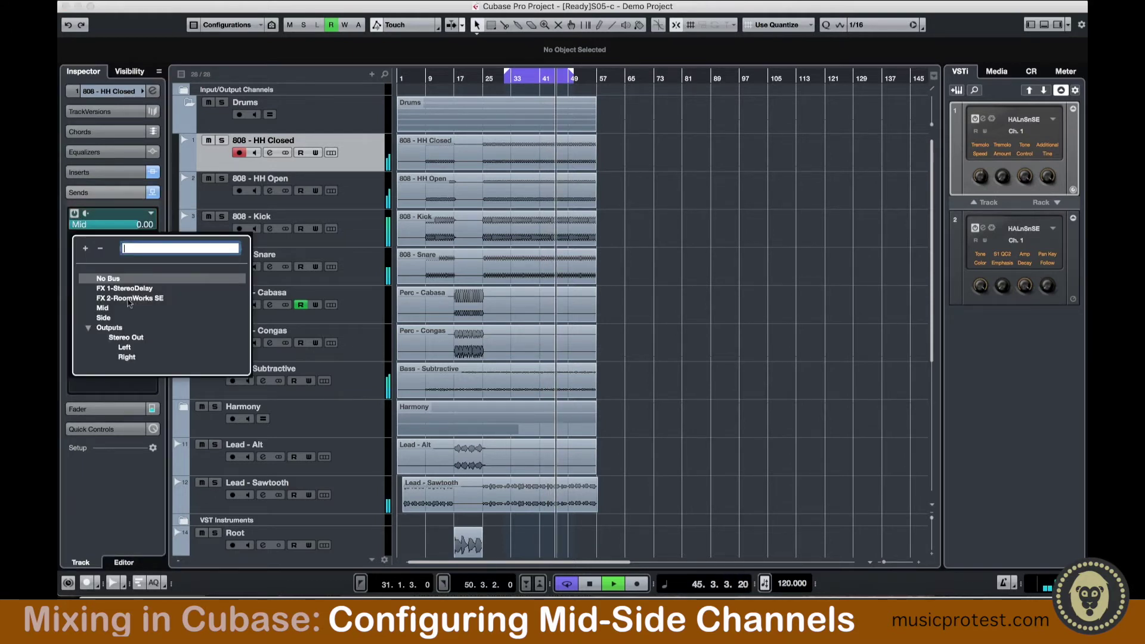
{"action": "left_click", "coordinate": [117, 318]}
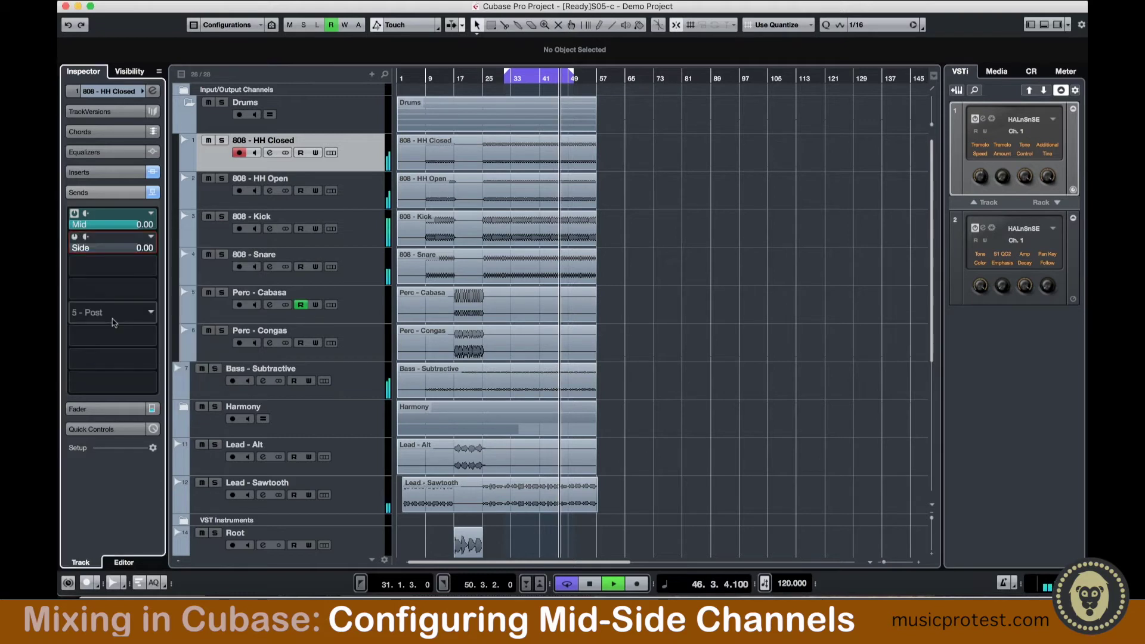
{"action": "left_click", "coordinate": [74, 237]}
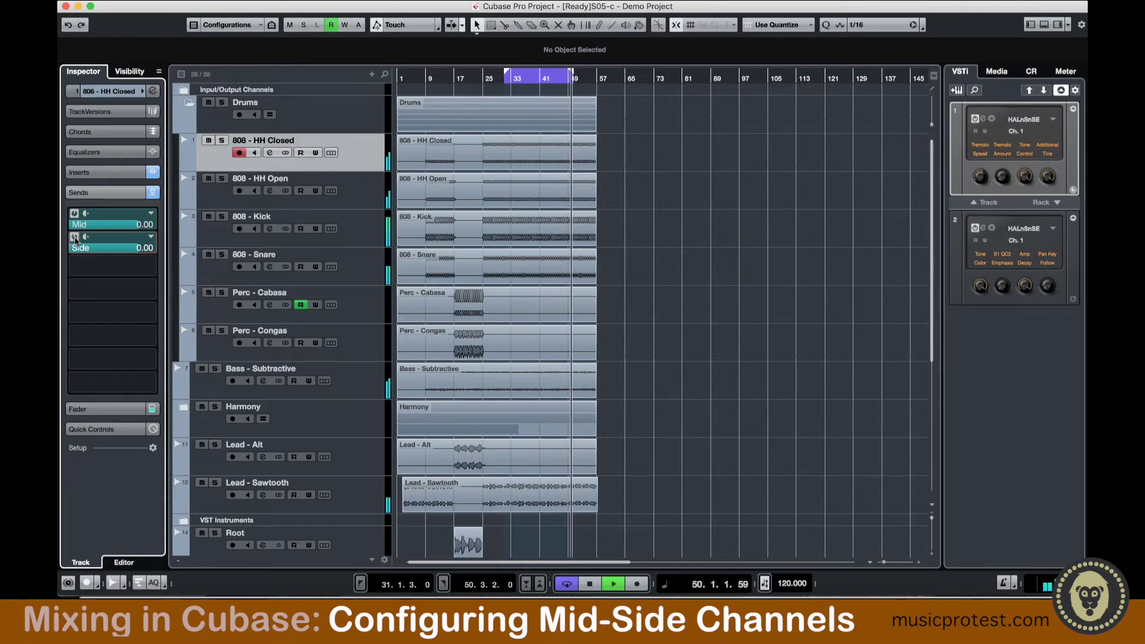
{"action": "left_click", "coordinate": [75, 238]}
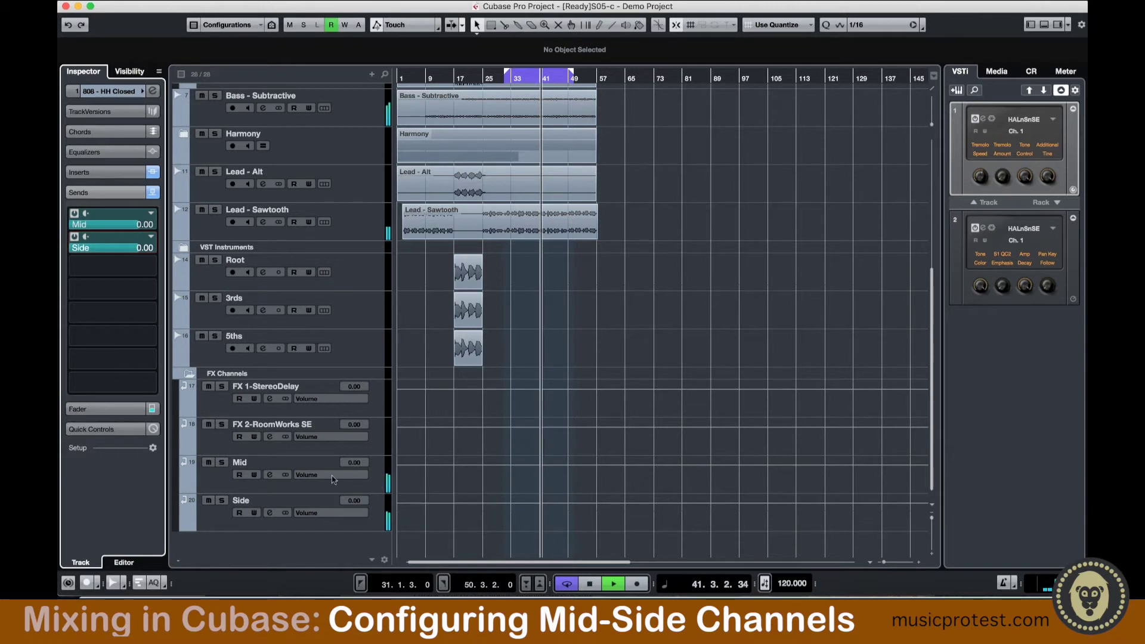
Inspect the Mid FX channel's output routing and reselect the 808 - HH Closed track
{"action": "left_click", "coordinate": [220, 479]}
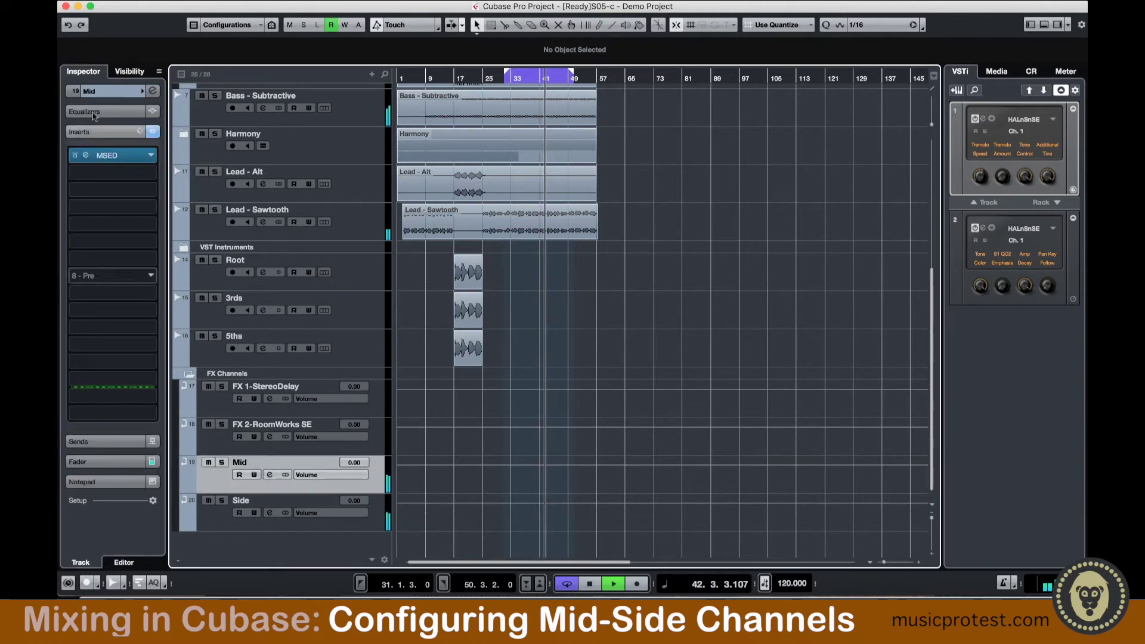
{"action": "left_click", "coordinate": [75, 92]}
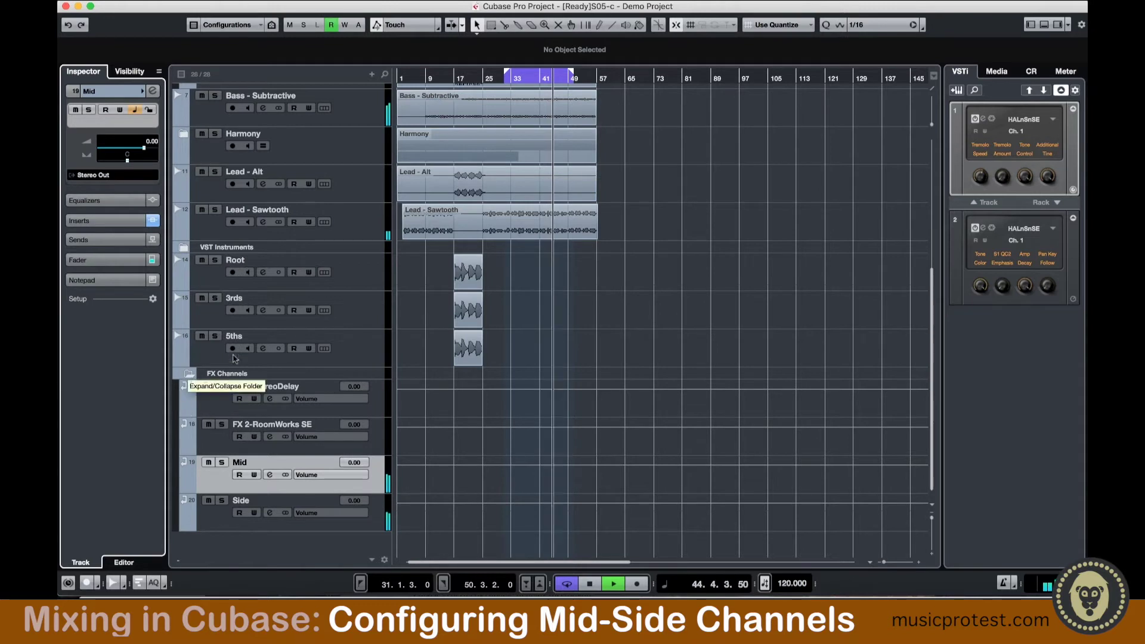
{"action": "scroll", "coordinate": [278, 320], "scroll_direction": "up", "scroll_amount": 5}
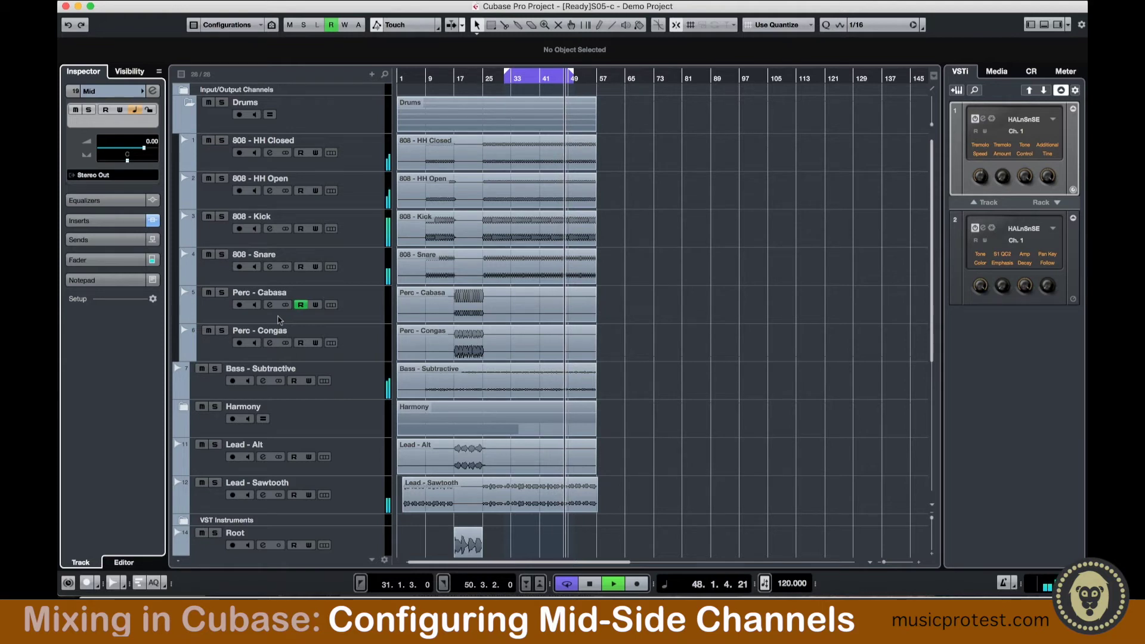
{"action": "left_click", "coordinate": [358, 148]}
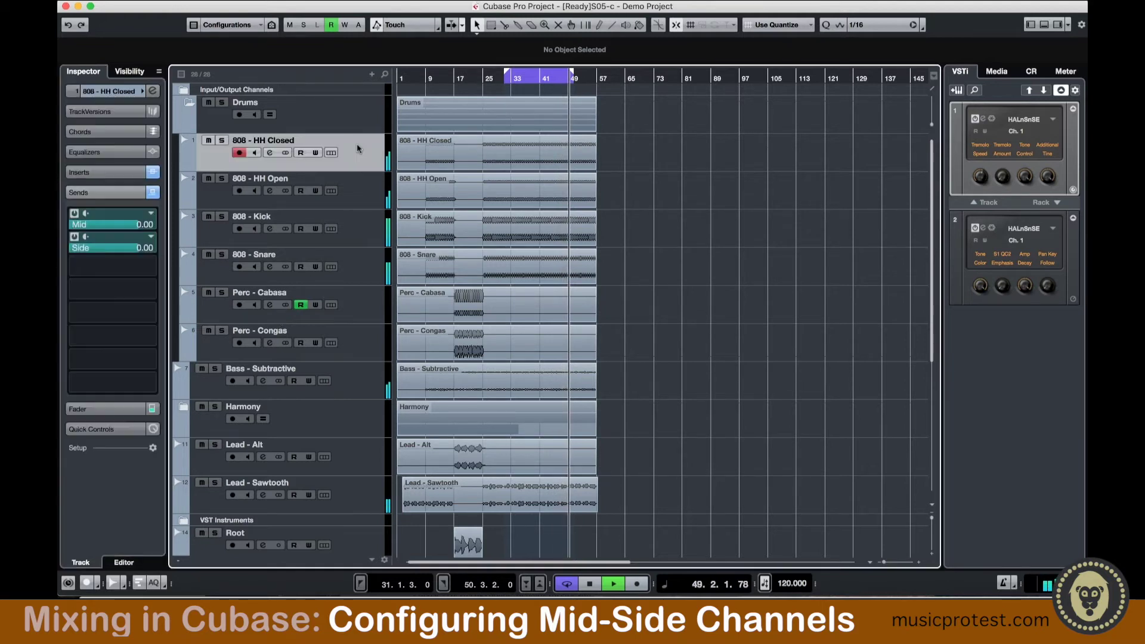
Add active Mid and Side sends to the remaining drum tracks, from 808 - HH Open through Perc - Congas
{"action": "left_click", "coordinate": [357, 202]}
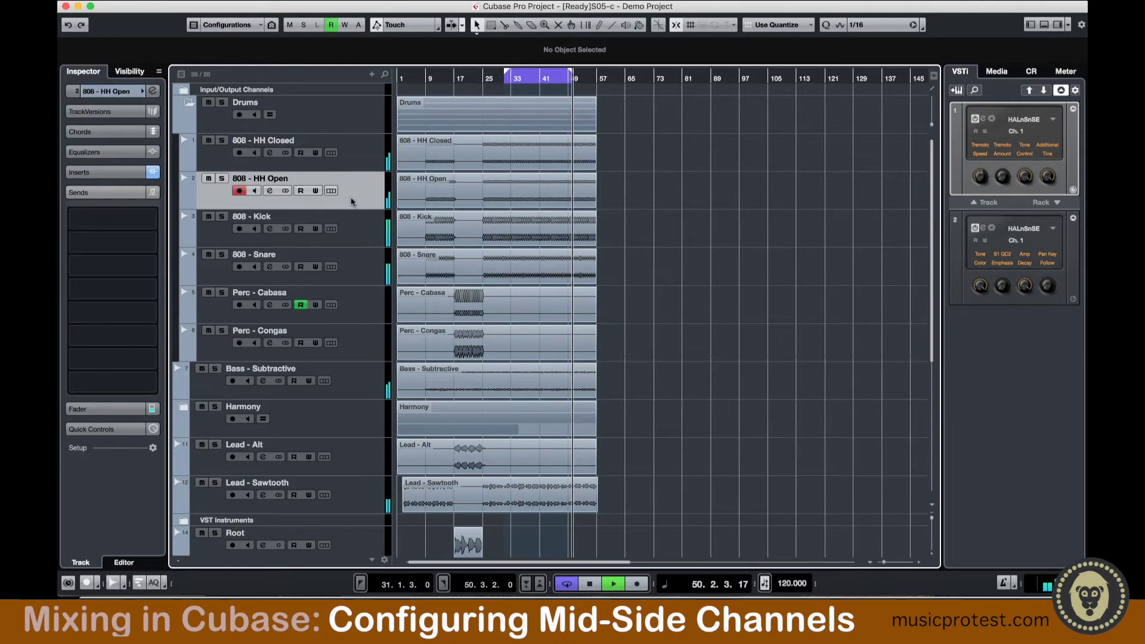
{"action": "left_click", "coordinate": [144, 220]}
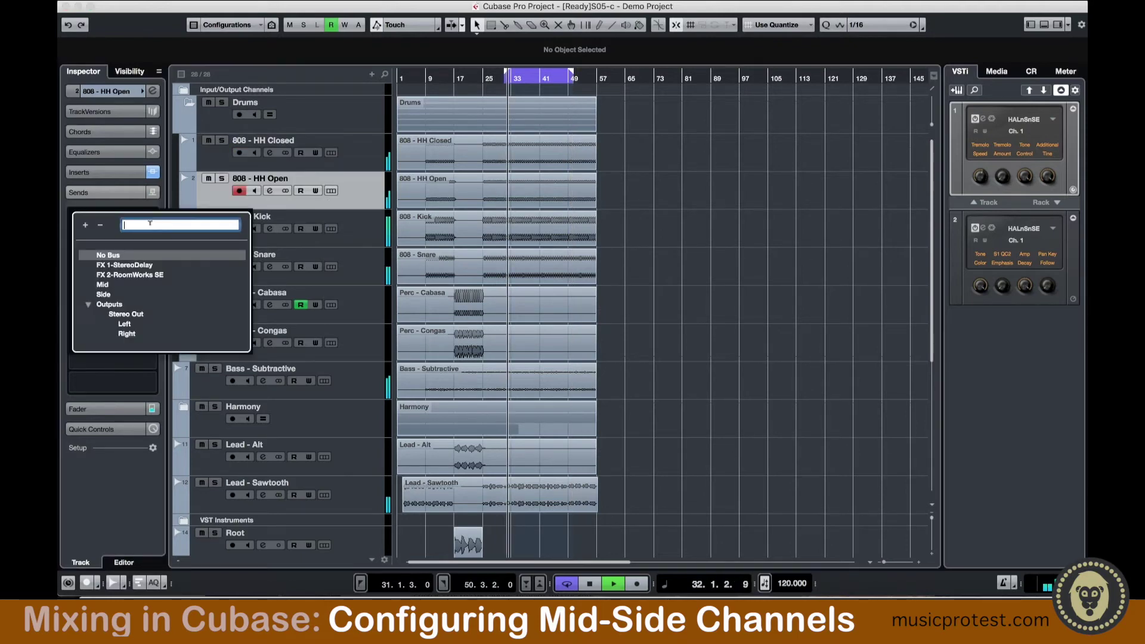
{"action": "left_click", "coordinate": [125, 283]}
{"action": "key", "text": "Down"}
{"action": "key", "text": "Down"}
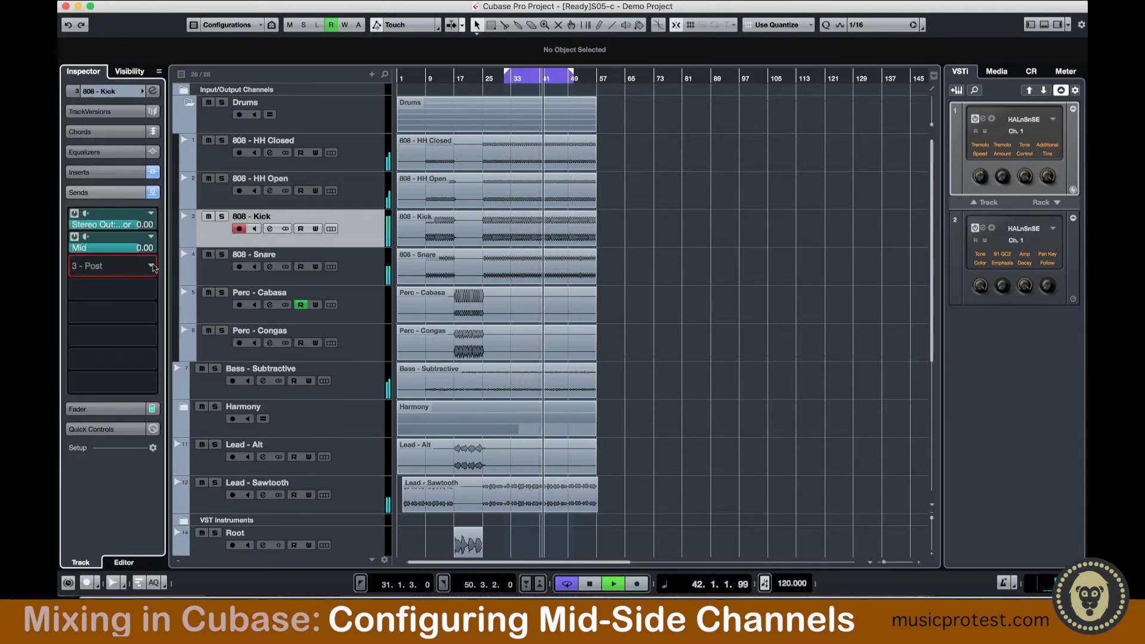
{"action": "key", "text": "Down"}
{"action": "key", "text": "Down"}
{"action": "left_click", "coordinate": [74, 236]}
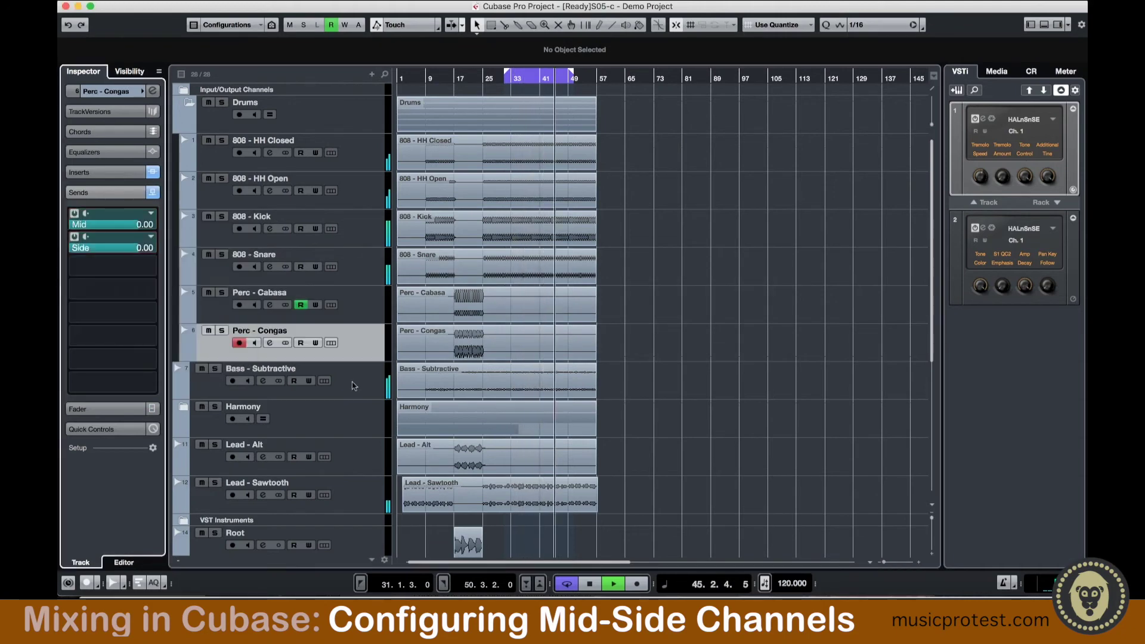
Add active Mid and Side sends to Bass - Subtractive, the tracks in the Harmony folder, Lead - Alt and Lead - Sawtooth
{"action": "key", "text": "Down"}
{"action": "key", "text": "Down"}
{"action": "key", "text": "Down"}
{"action": "key", "text": "Down"}
{"action": "left_click", "coordinate": [185, 317]}
{"action": "key", "text": "Down"}
{"action": "key", "text": "Down"}
{"action": "key", "text": "Down"}
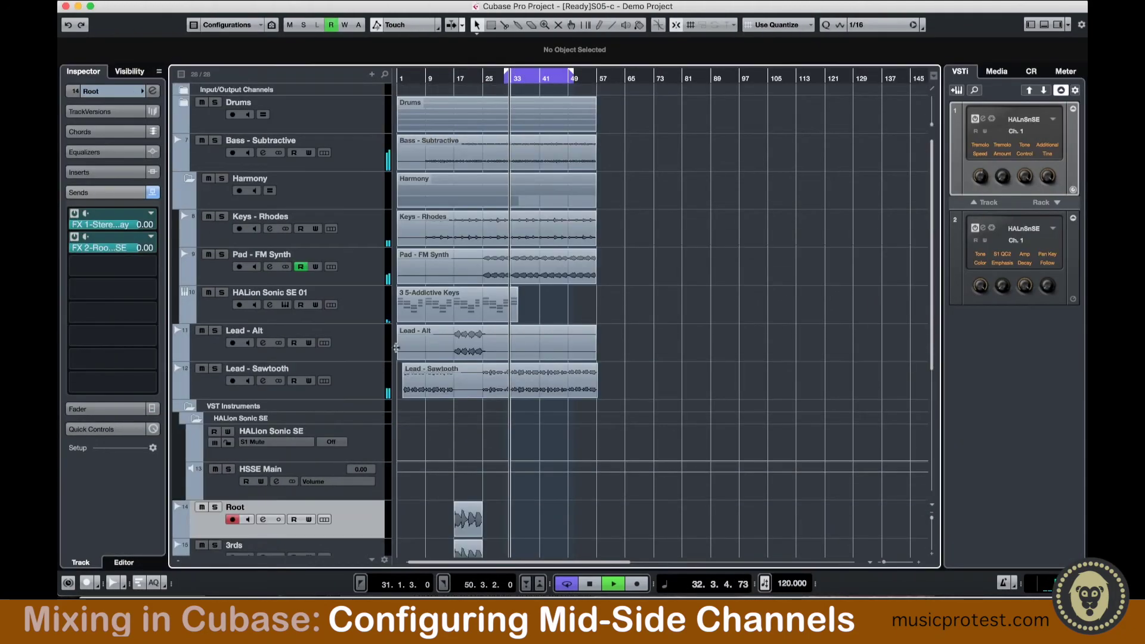
Add active Mid and Side sends below the existing FX sends on the Root, 3rds and 5ths tracks
{"action": "left_click", "coordinate": [121, 438]}
{"action": "left_click", "coordinate": [120, 435]}
{"action": "scroll", "coordinate": [280, 299], "scroll_direction": "down", "scroll_amount": 3}
{"action": "left_click", "coordinate": [358, 306]}
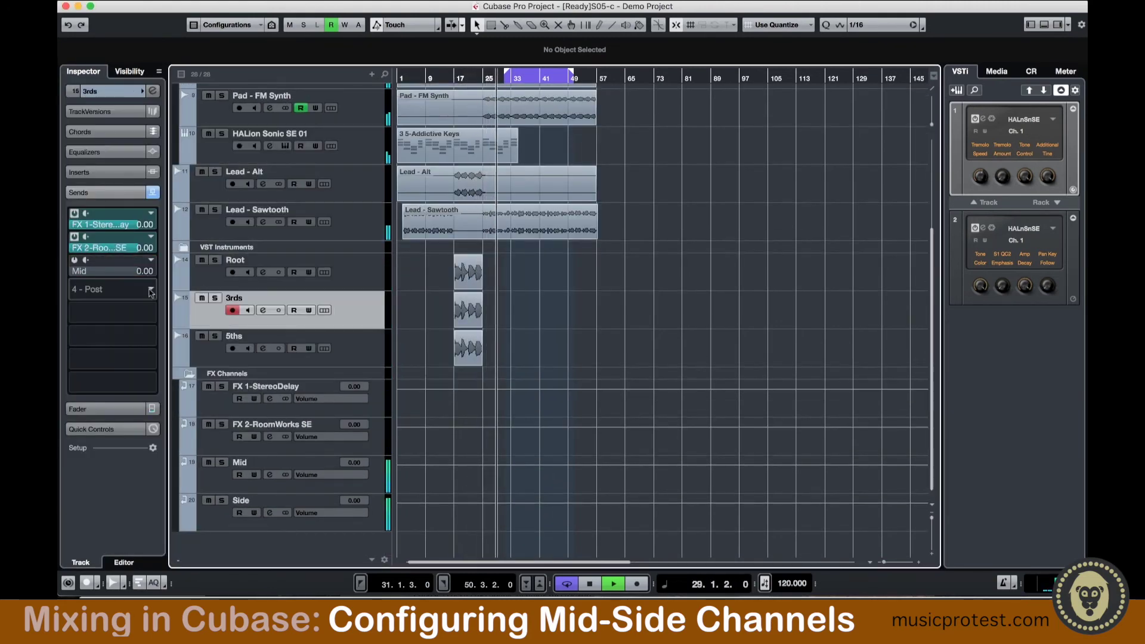
{"action": "key", "text": "Down"}
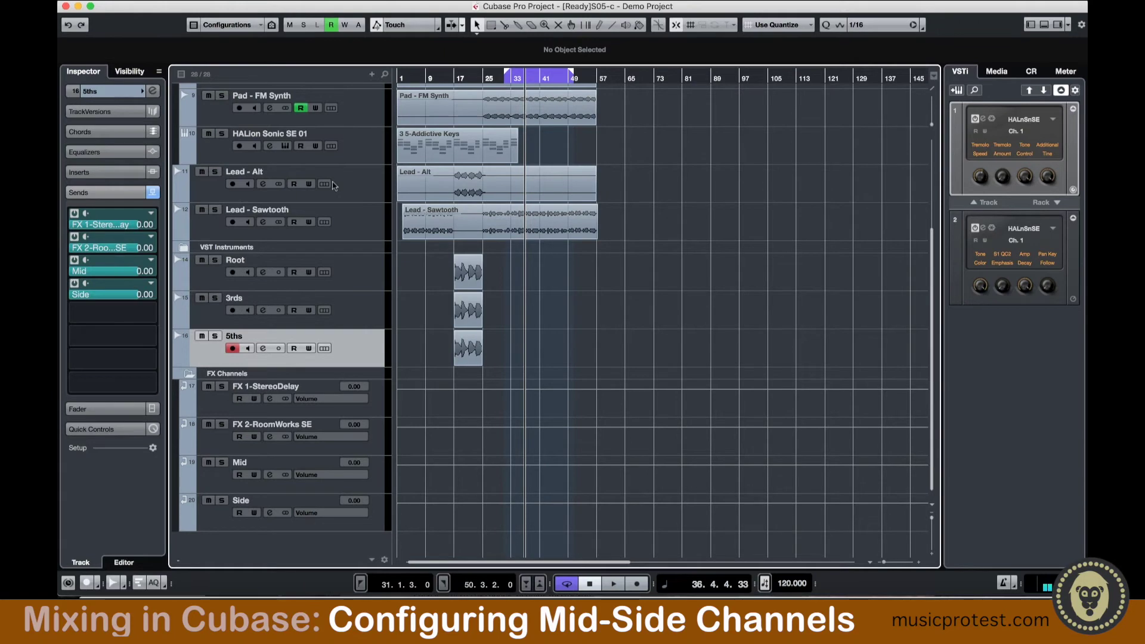
Open the MSED insert on the Mid FX channel and enable Side Mute
{"action": "scroll", "coordinate": [333, 186], "scroll_direction": "up", "scroll_amount": 4}
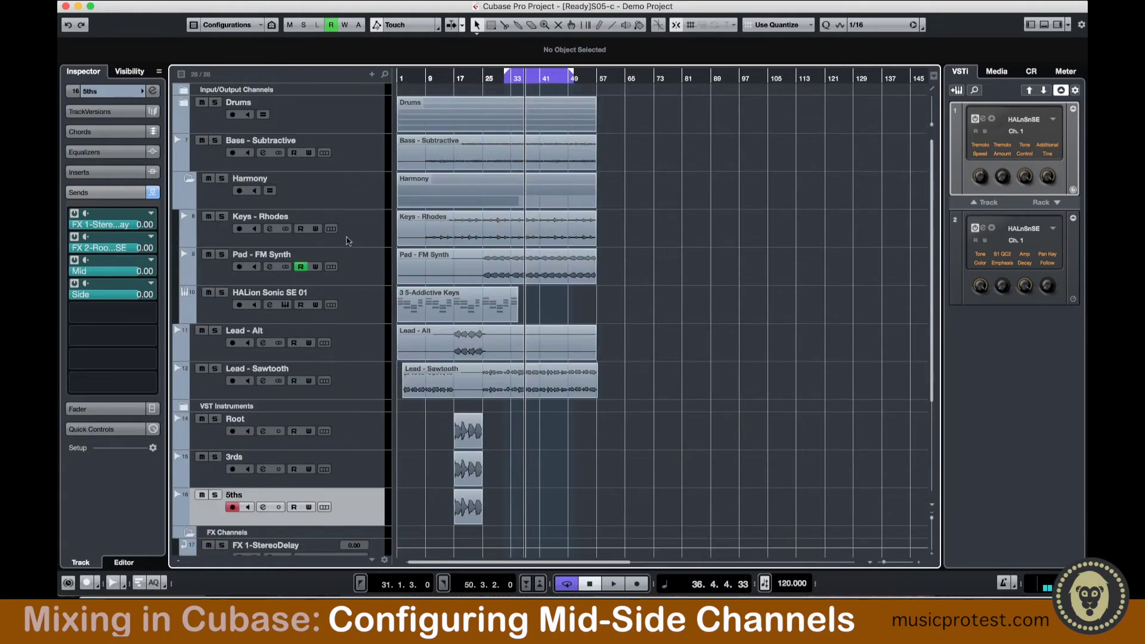
{"action": "scroll", "coordinate": [348, 241], "scroll_direction": "down", "scroll_amount": 4}
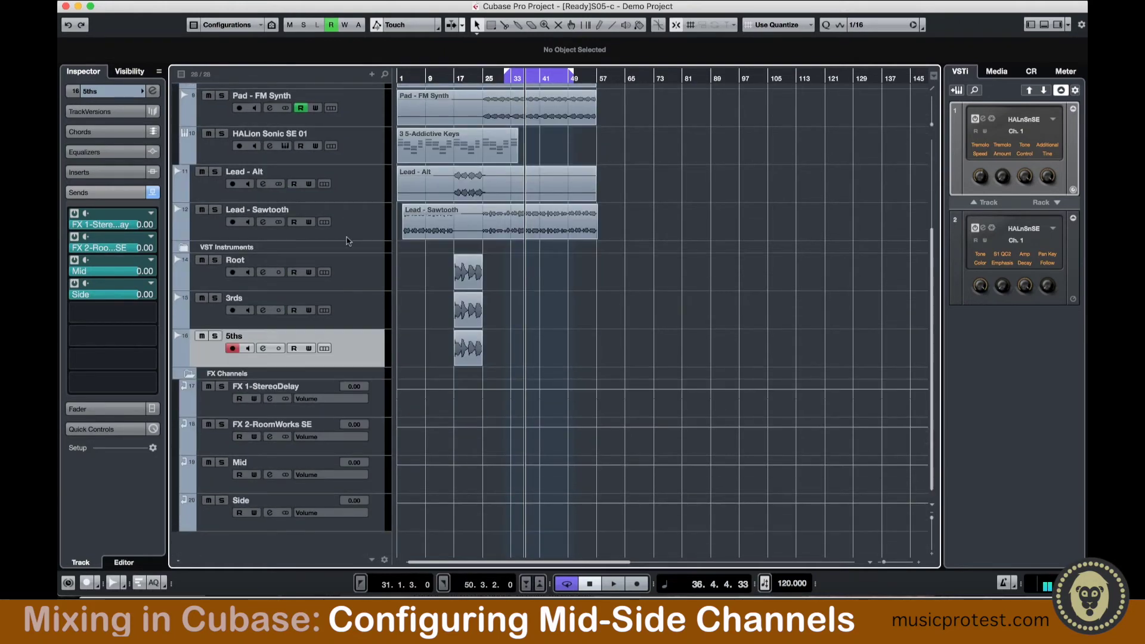
{"action": "left_click", "coordinate": [234, 478]}
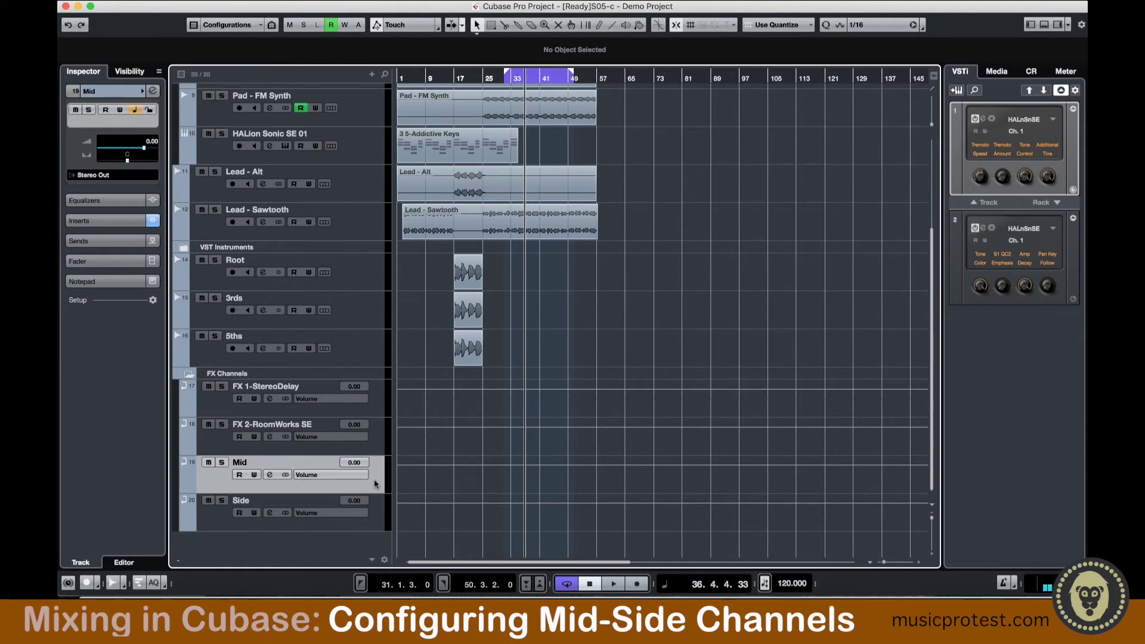
{"action": "left_click", "coordinate": [113, 224]}
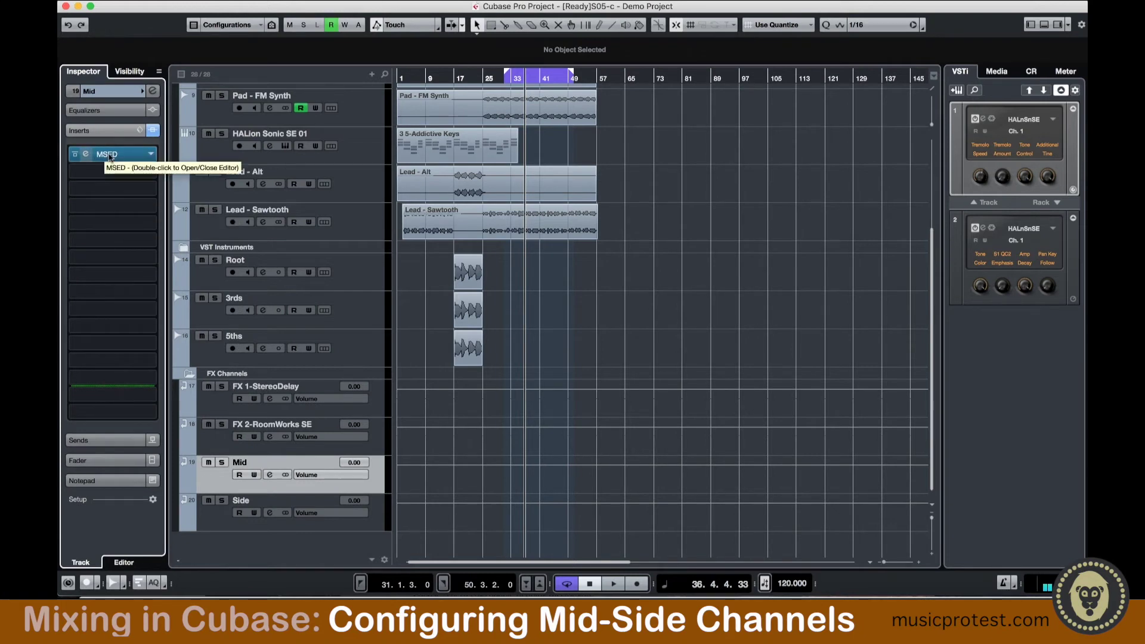
{"action": "left_click", "coordinate": [87, 155]}
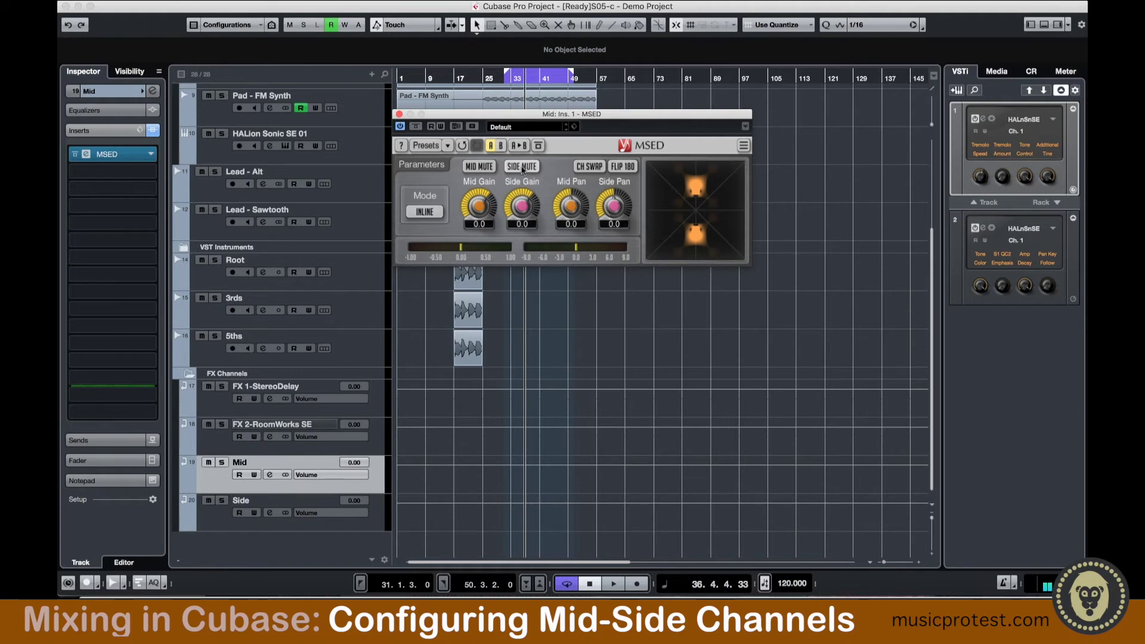
{"action": "left_click", "coordinate": [522, 169]}
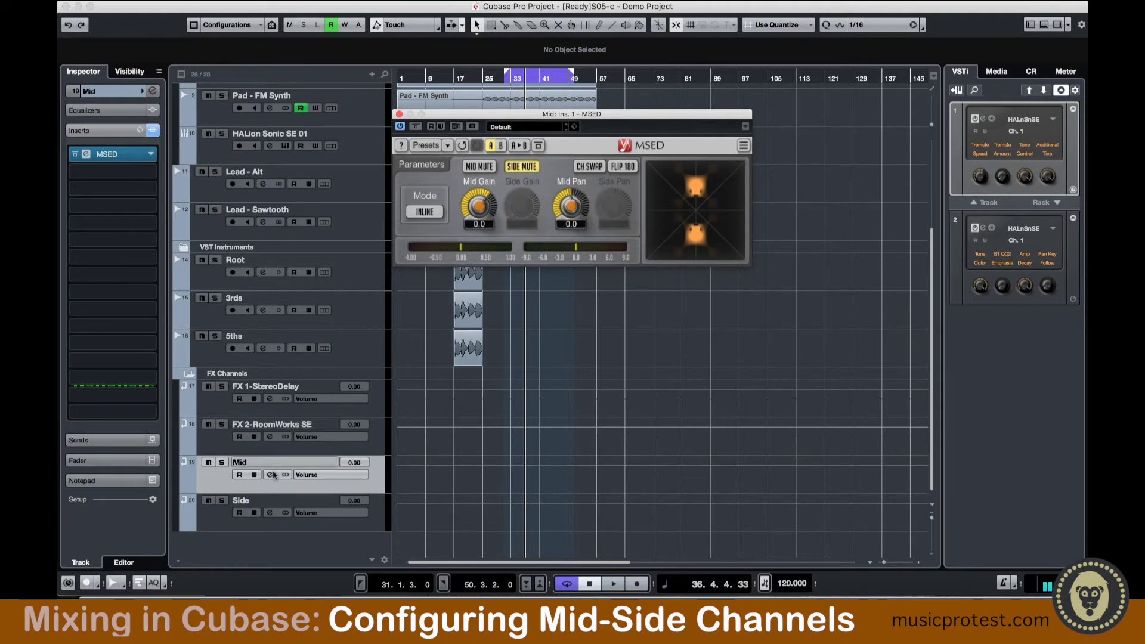
Open the Side channel's MSED away from the Mid channel's editor to compare their mute settings, and close both editors
{"action": "left_click", "coordinate": [323, 528]}
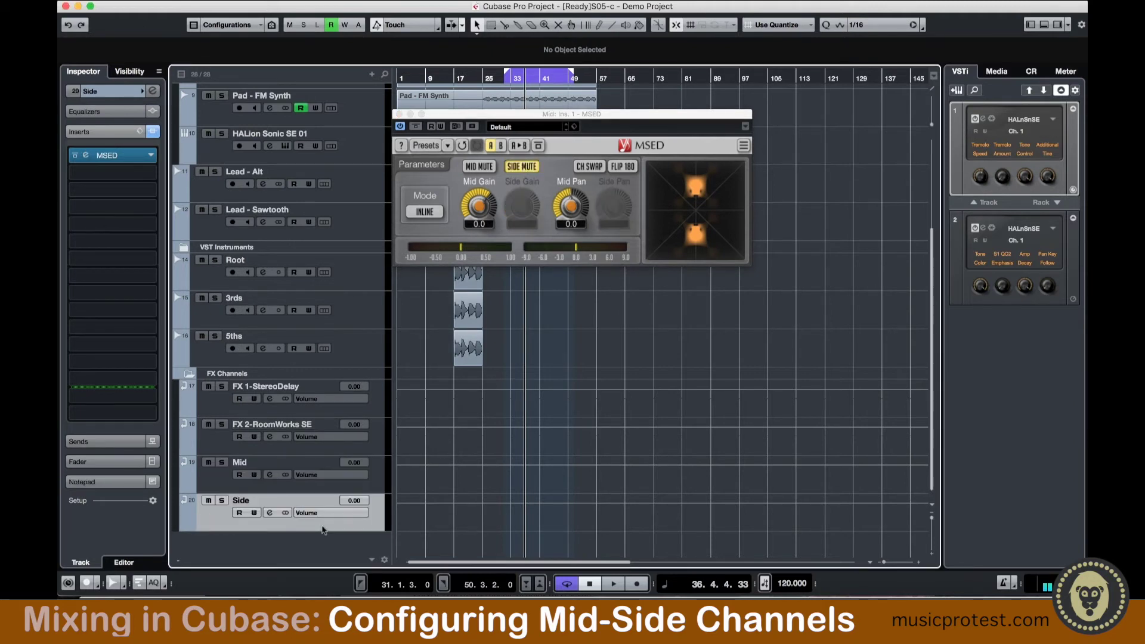
{"action": "left_click", "coordinate": [85, 155]}
{"action": "left_click_drag", "start_coordinate": [580, 117], "coordinate": [723, 310]}
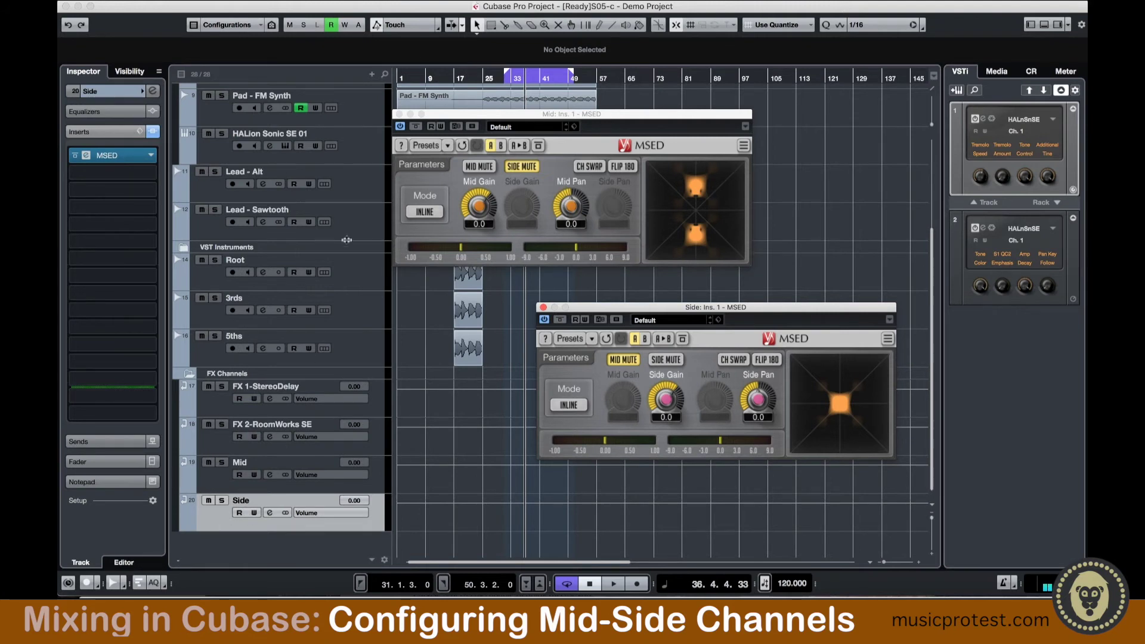
{"action": "left_click", "coordinate": [399, 114]}
{"action": "left_click", "coordinate": [543, 308]}
Check the Mid channel's output routing and route the Side FX channel to Stereo Out
{"action": "left_click", "coordinate": [242, 488]}
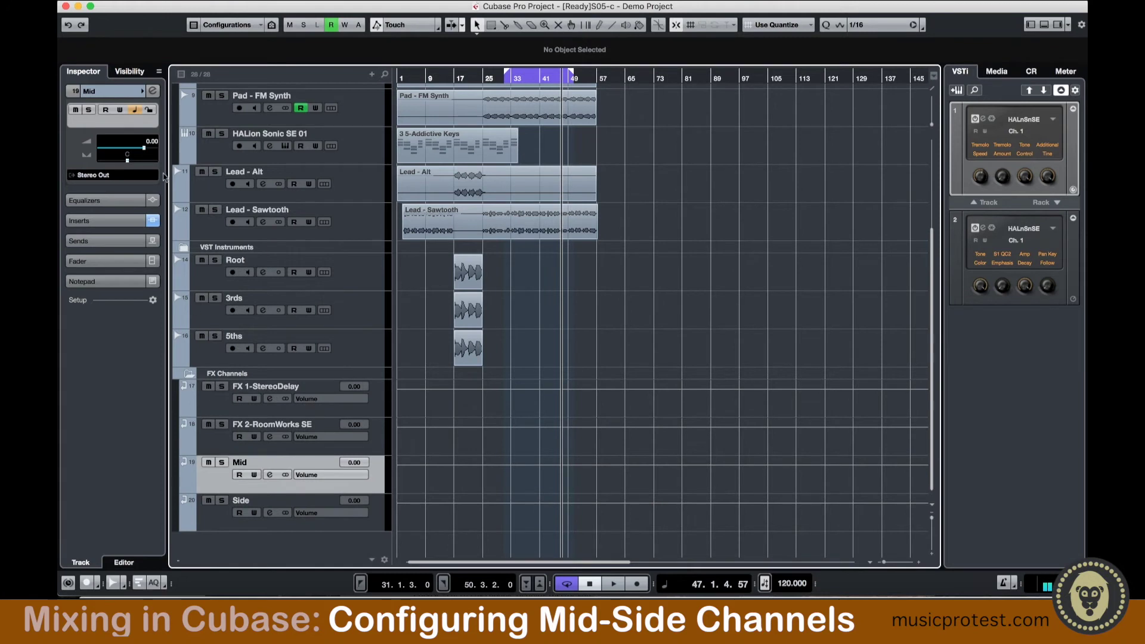
{"action": "key", "text": "Down"}
{"action": "left_click", "coordinate": [103, 176]}
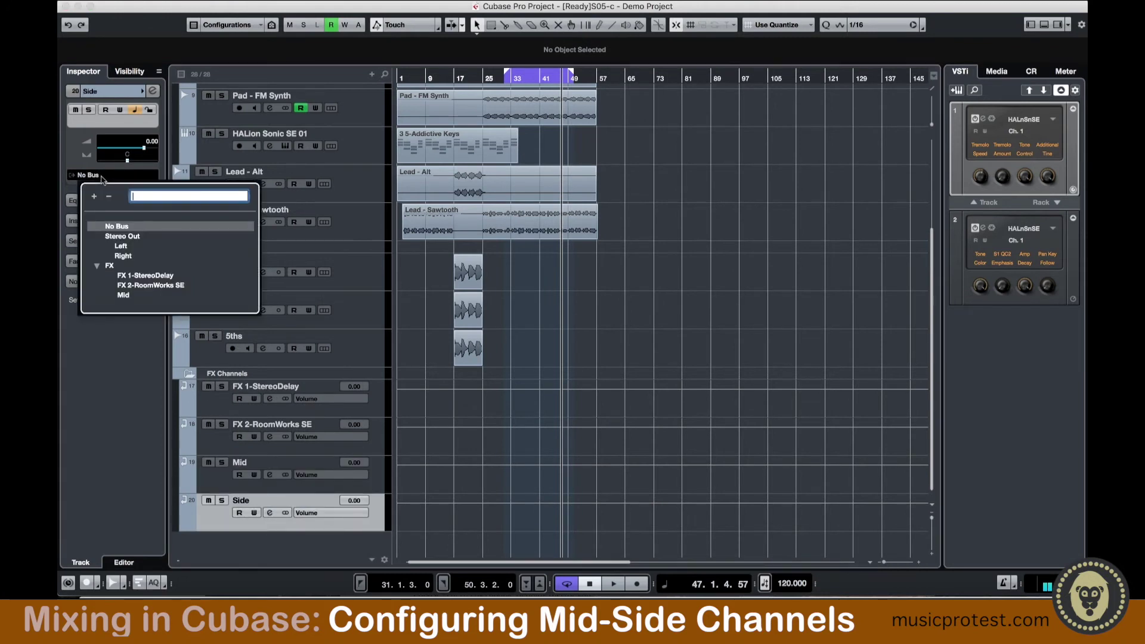
{"action": "left_click", "coordinate": [122, 237]}
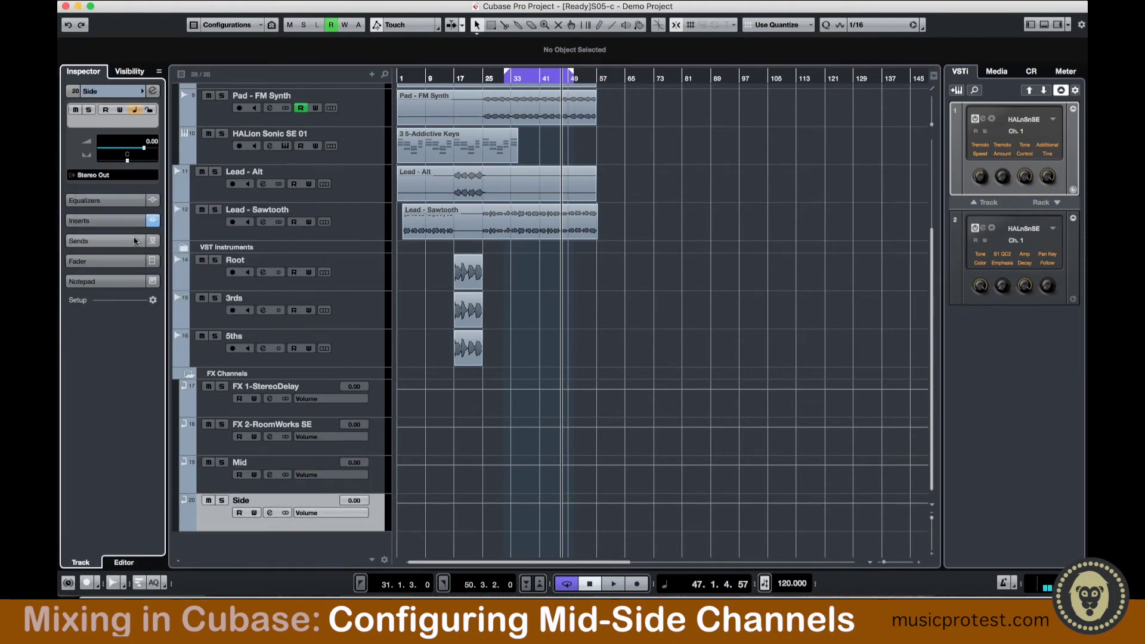
Solo the Side FX channel and play the project to listen to its signal
{"action": "left_click", "coordinate": [222, 501]}
{"action": "key", "text": "space"}
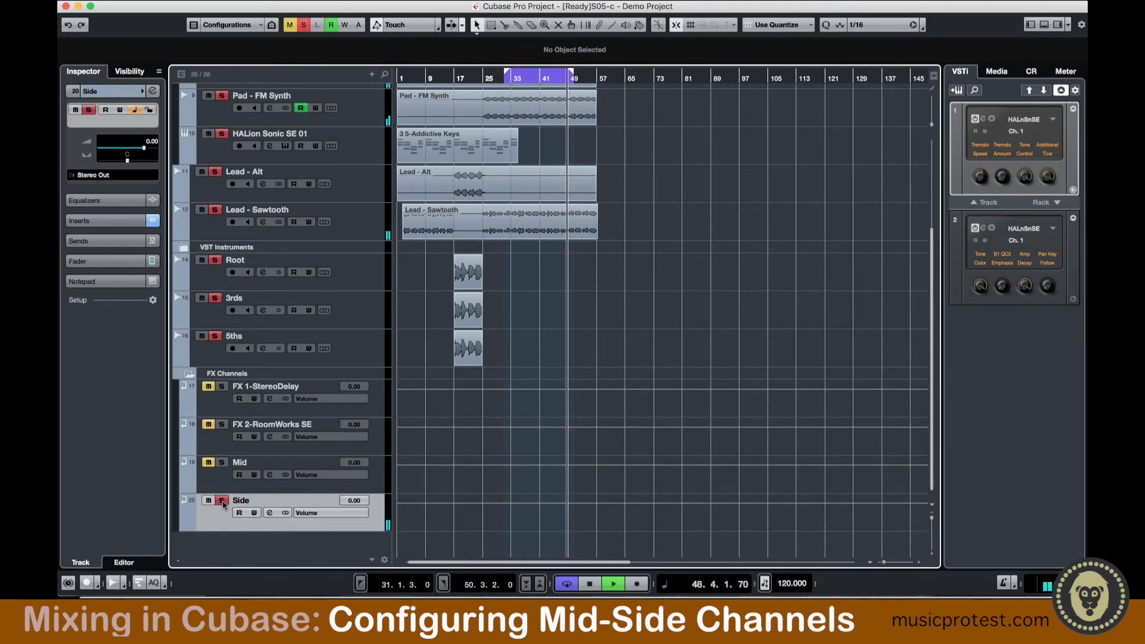
{"action": "key", "text": "space"}
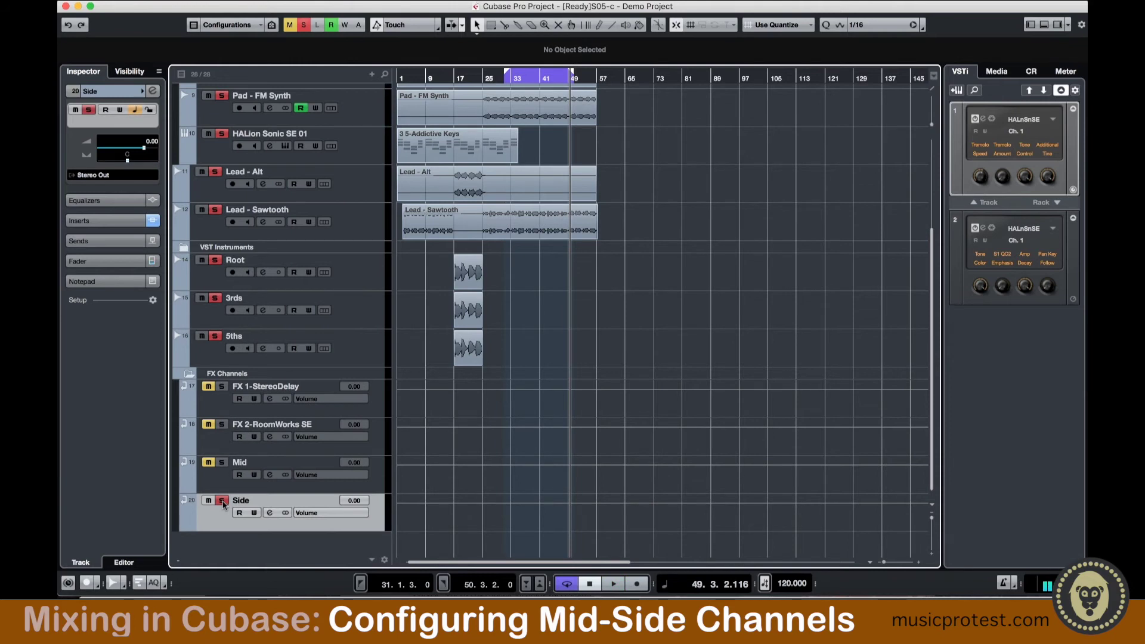
{"action": "key", "text": "space"}
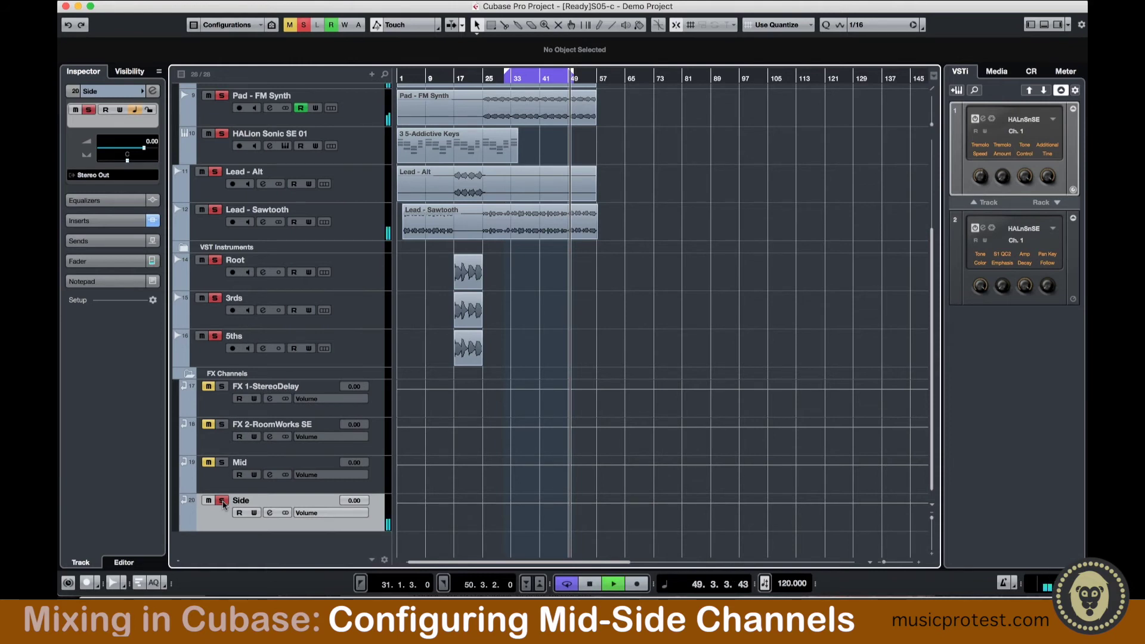
Open the Side channel's MSED insert and toggle Mid Mute during playback to compare the signal
{"action": "left_click", "coordinate": [90, 221]}
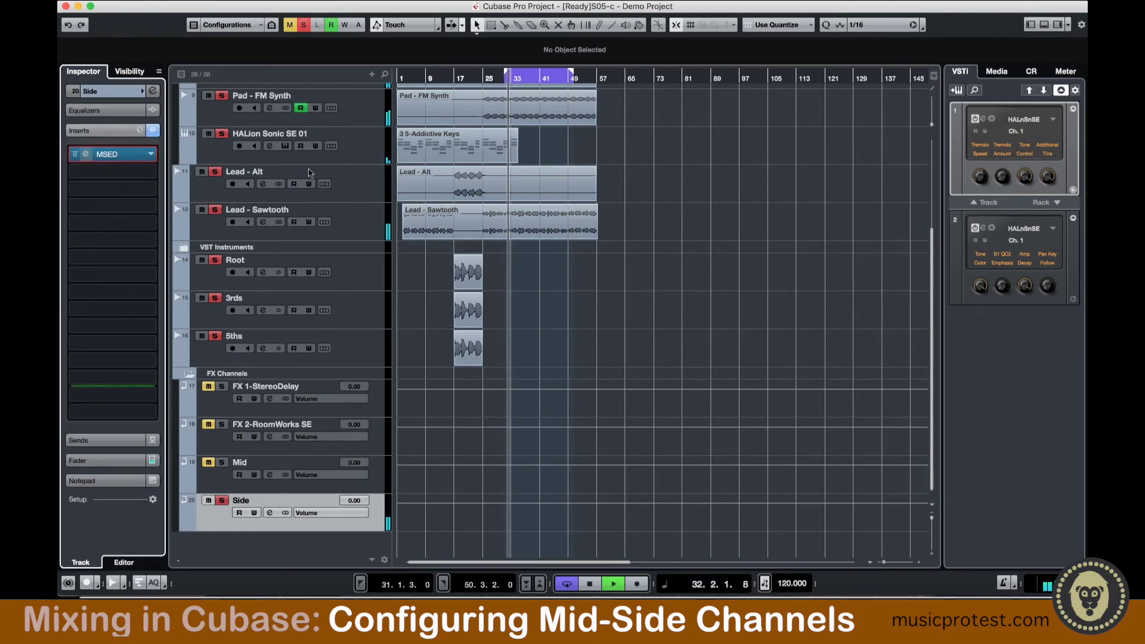
{"action": "left_click", "coordinate": [86, 155]}
{"action": "left_click", "coordinate": [629, 360]}
{"action": "left_click", "coordinate": [630, 360]}
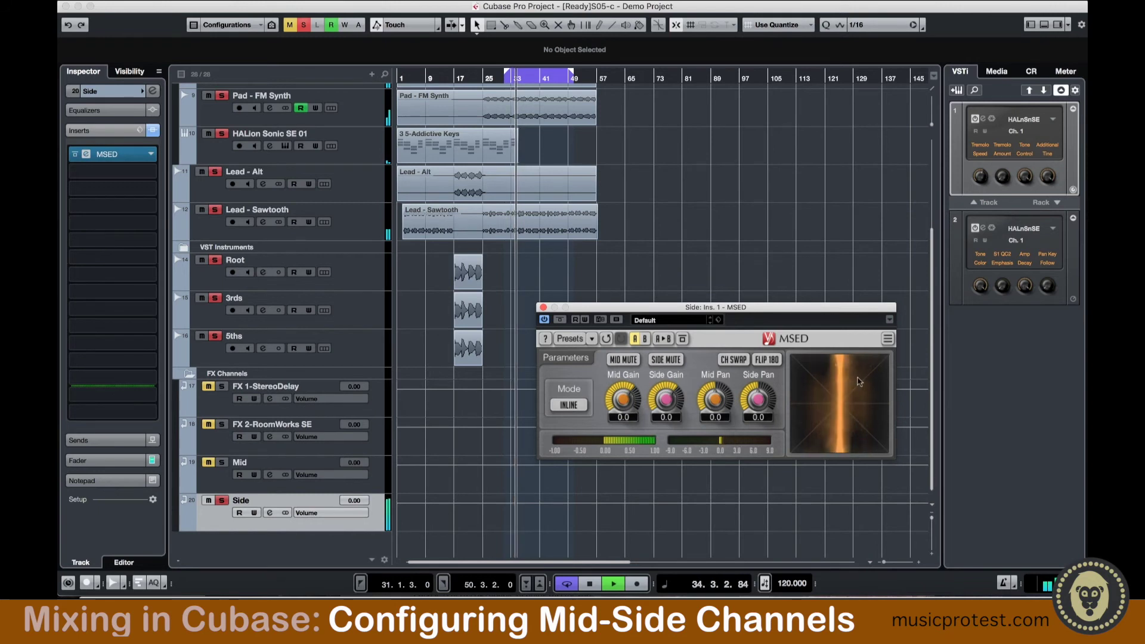
Enable Mid Mute in the Side channel's MSED, close its editor, and switch the solo from Side to Mid
{"action": "left_click", "coordinate": [623, 360]}
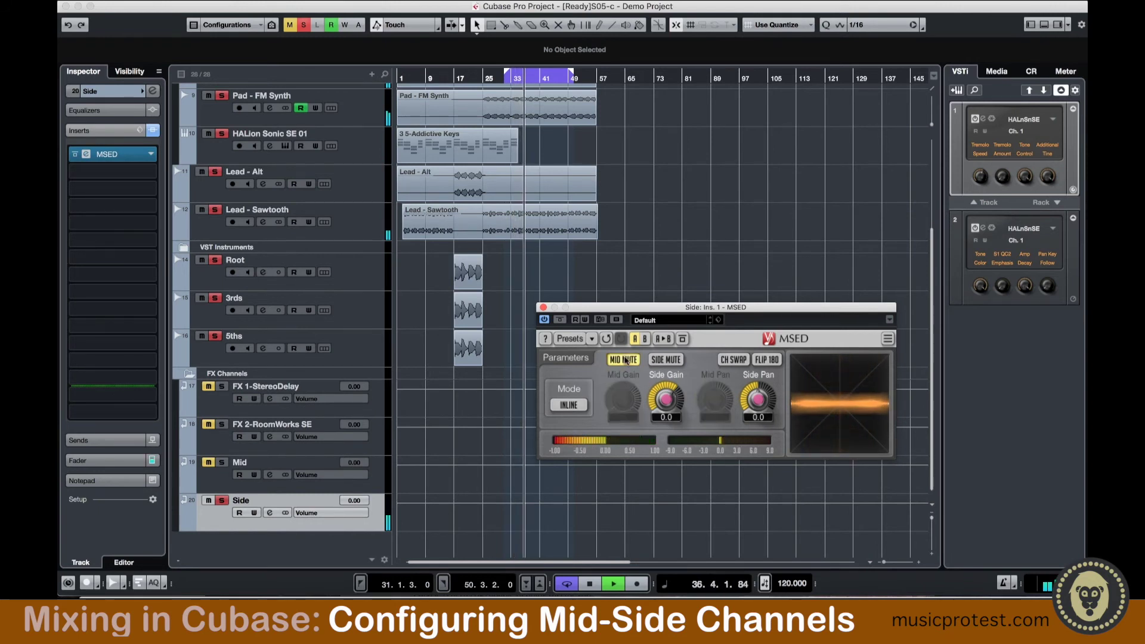
{"action": "left_click", "coordinate": [542, 308]}
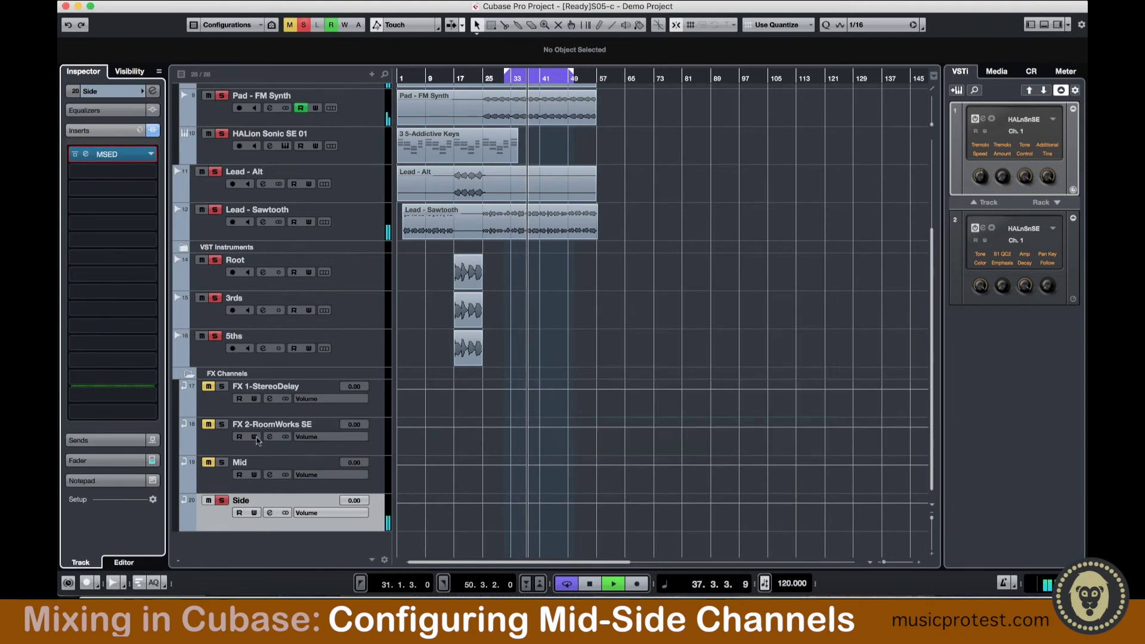
{"action": "left_click", "coordinate": [222, 463]}
{"action": "left_click", "coordinate": [221, 501]}
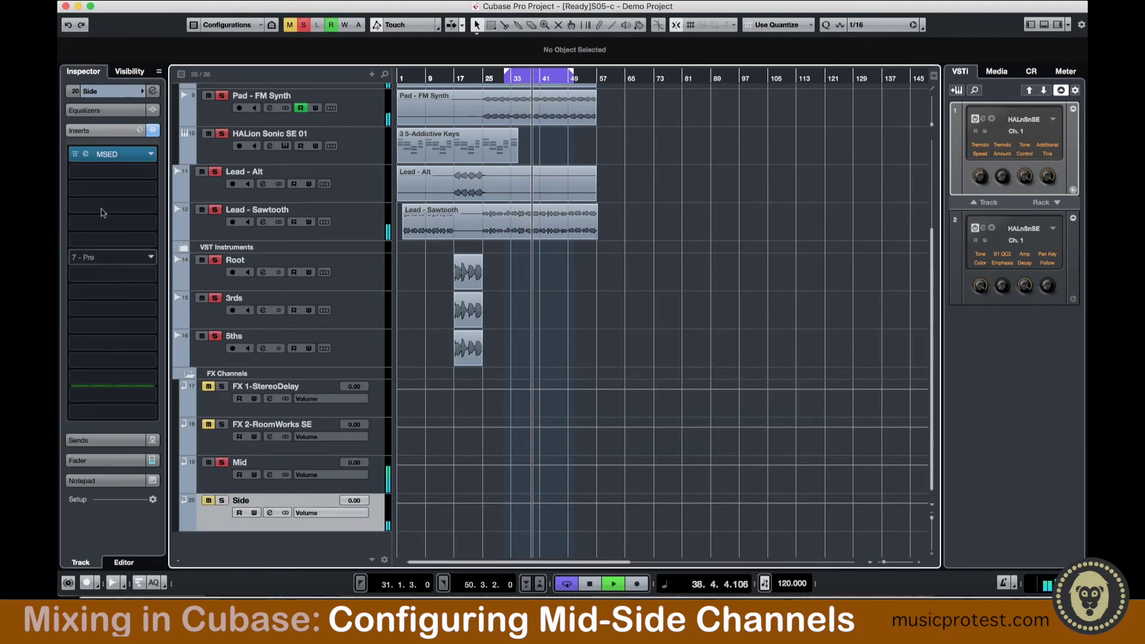
Reopen the Side channel's MSED and switch it from Mid Mute to Side Mute to compare the signal during playback
{"action": "left_click", "coordinate": [86, 154]}
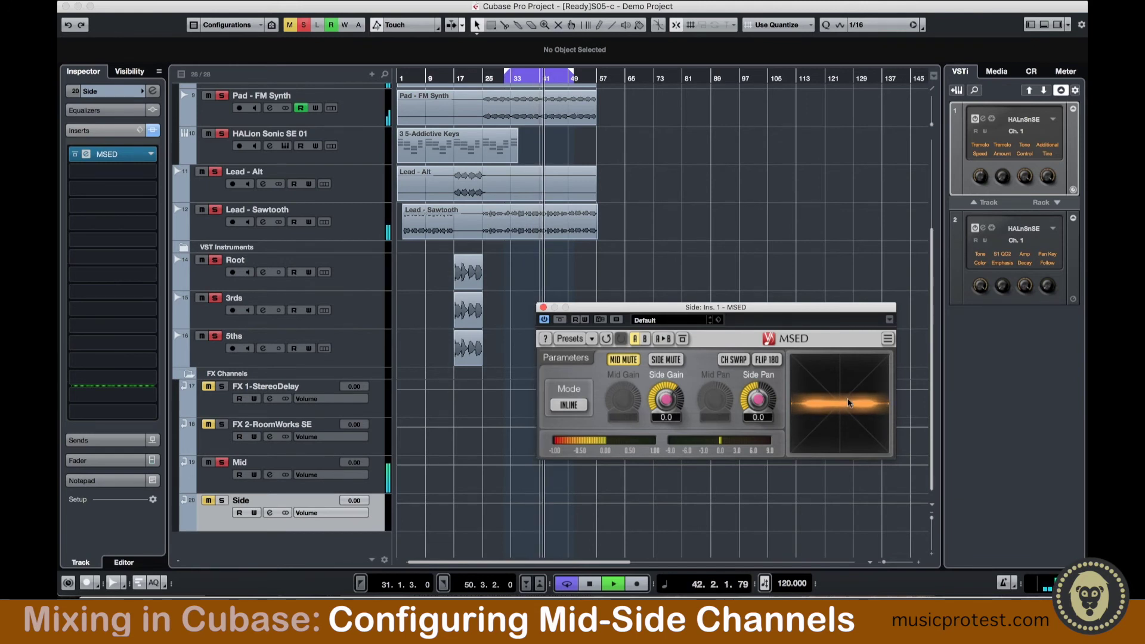
{"action": "left_click", "coordinate": [655, 360]}
{"action": "left_click", "coordinate": [624, 360]}
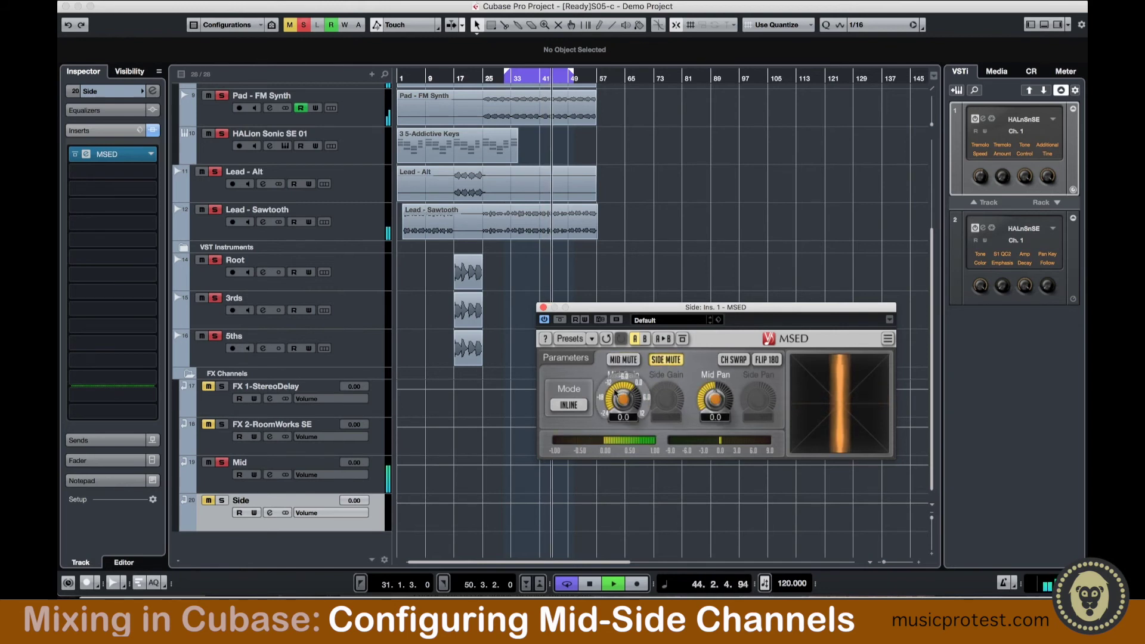
Clear the solos on the Side and Mid channels and open both channels' MSED editors together for comparison
{"action": "left_click", "coordinate": [221, 511]}
{"action": "left_click", "coordinate": [223, 467]}
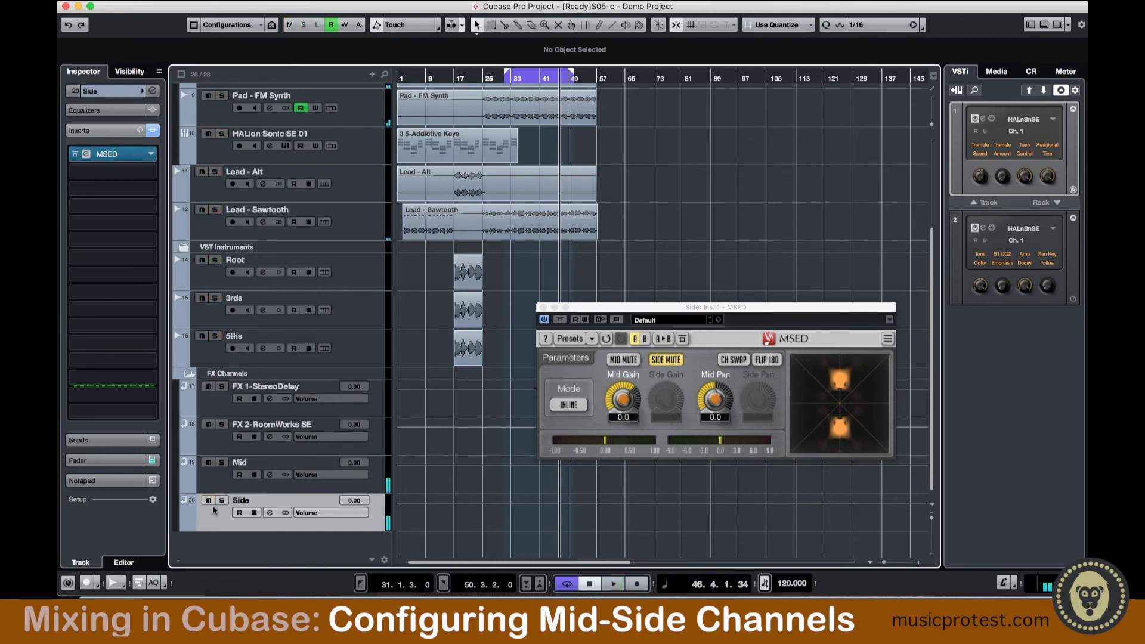
{"action": "left_click", "coordinate": [247, 483]}
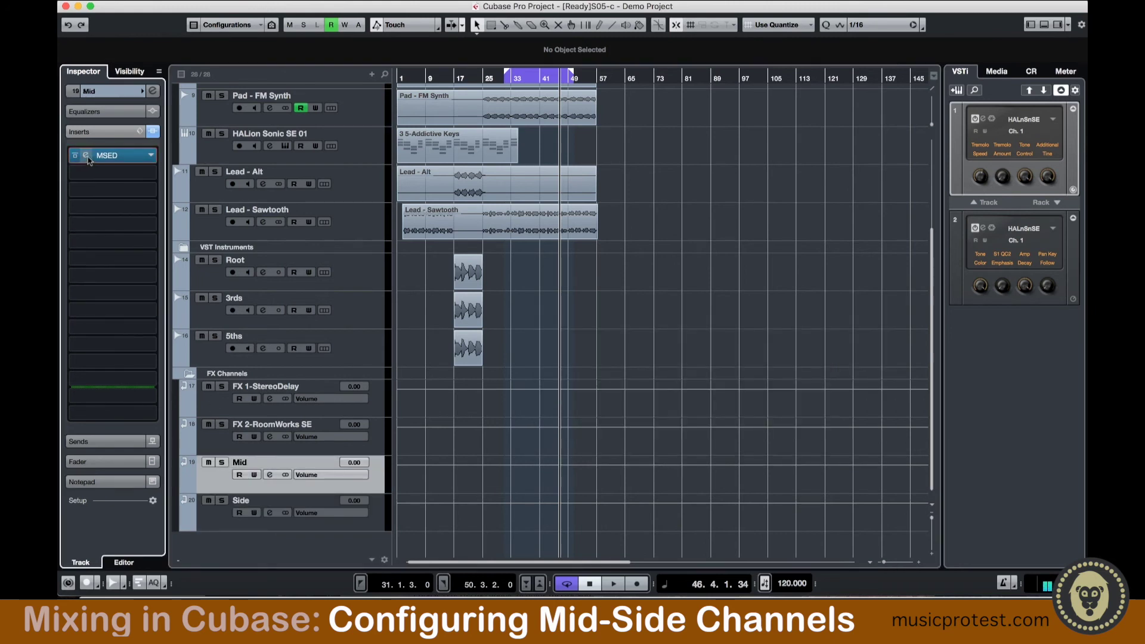
{"action": "left_click", "coordinate": [87, 157]}
{"action": "left_click", "coordinate": [241, 527]}
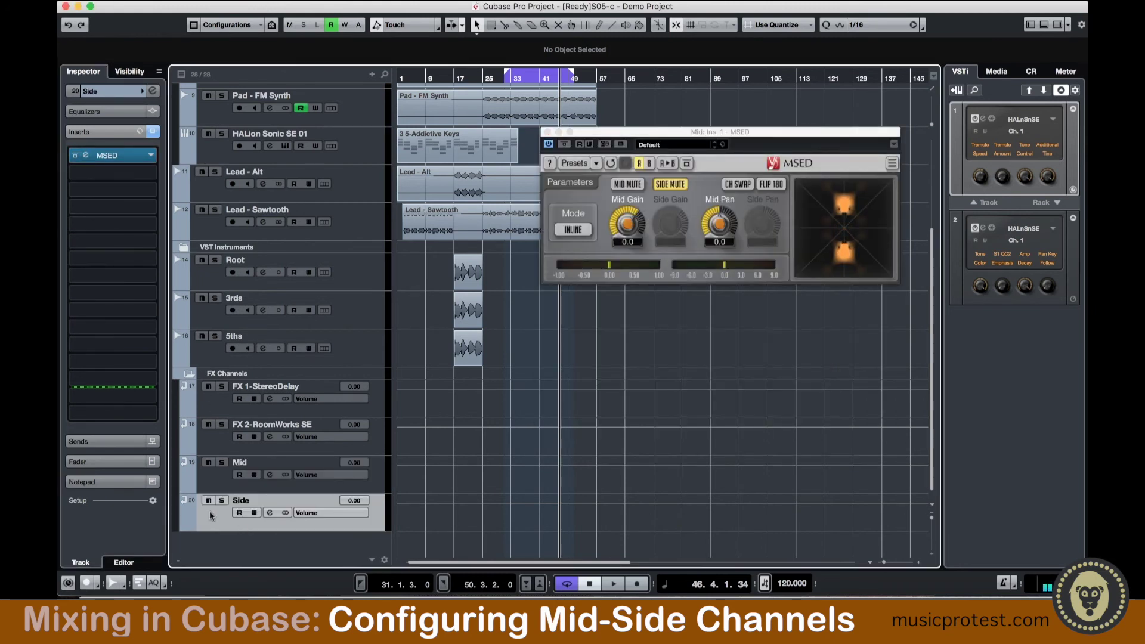
{"action": "left_click", "coordinate": [87, 155]}
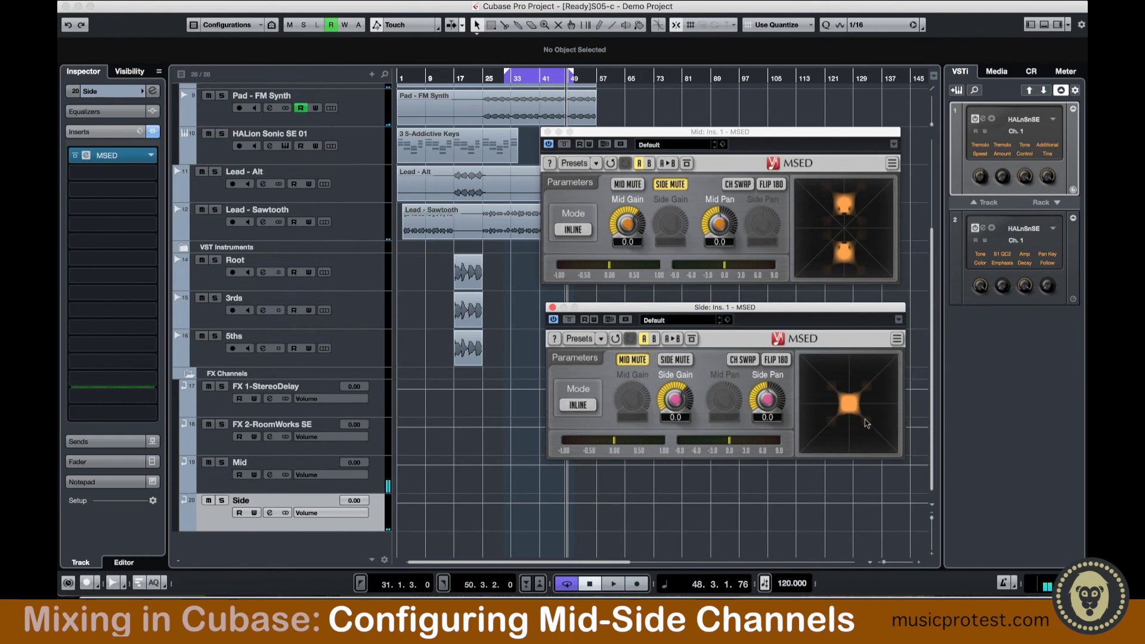
Toggle the Side channel's solo and project playback to audition the mid-side setup with both MSED editors open
{"action": "left_click", "coordinate": [224, 502]}
{"action": "key", "text": "space"}
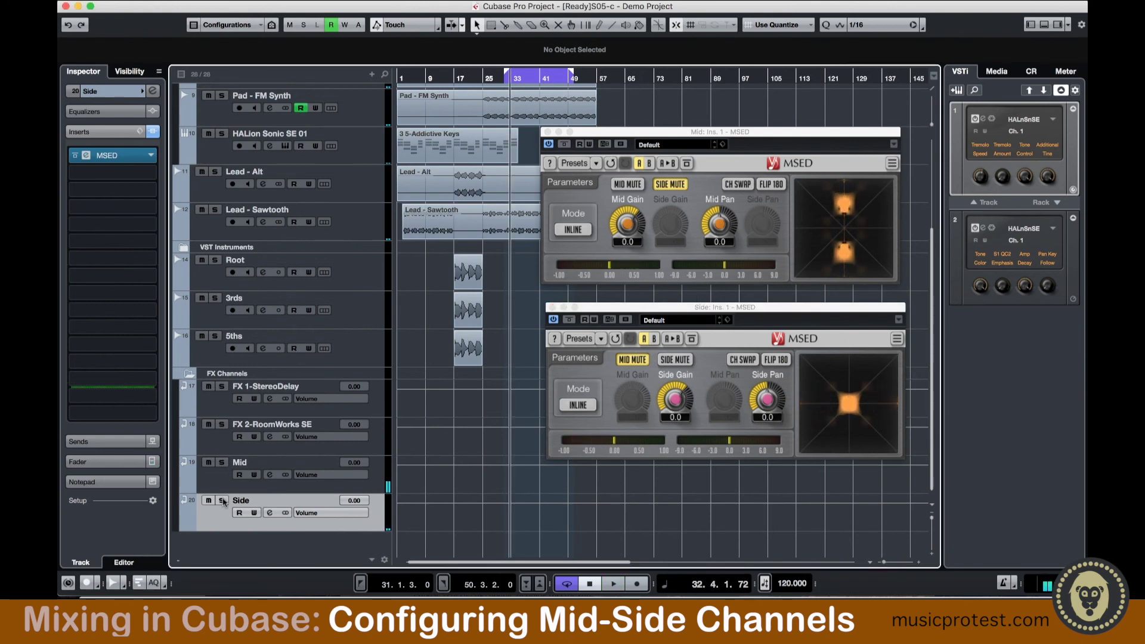